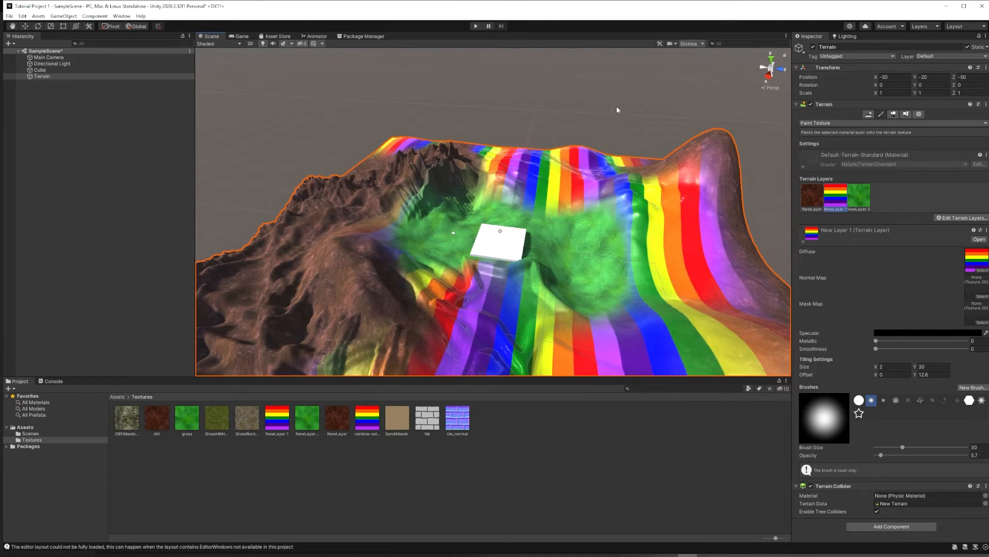
Frame the white slab and add a new Cube to the scene from the Hierarchy
mouse_move(616, 106)
left_mouse_down("alt")
mouse_move(463, 93)
mouse_move(582, 145)
left_mouse_up("alt")
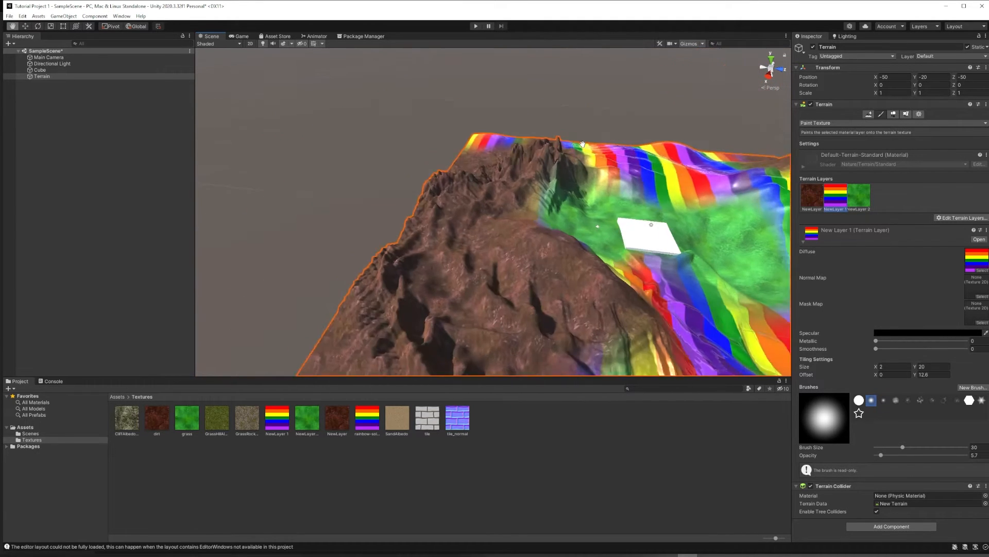
middle_click_drag(582, 145, 595, 154)
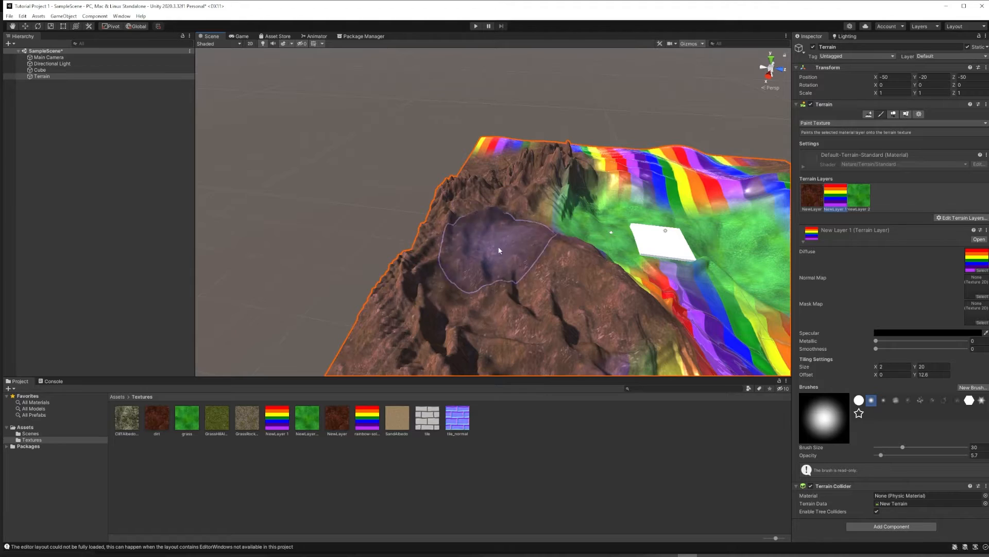
scroll(524, 250, "up", 3)
scroll(536, 225, "up", 3)
scroll(552, 225, "up", 2)
scroll(576, 209, "up", 4)
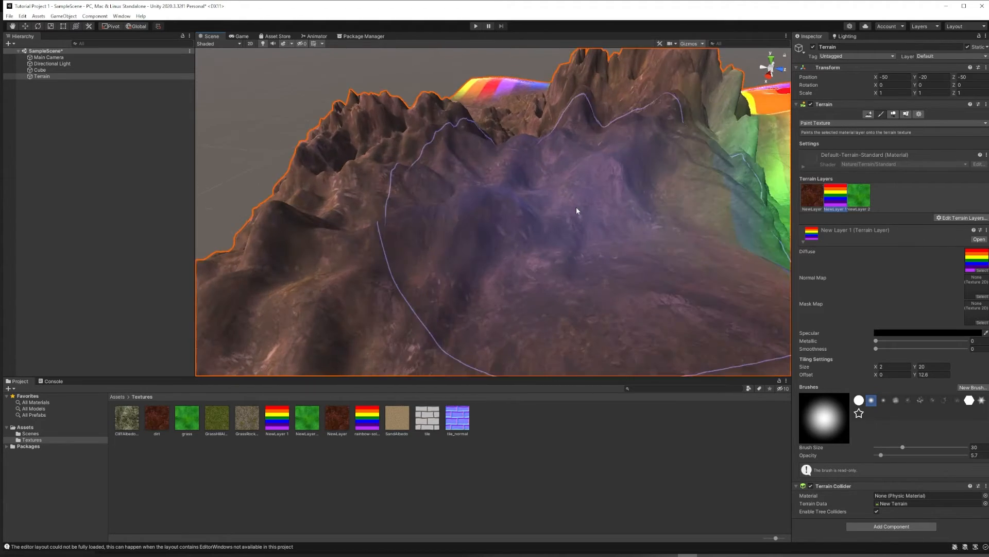
mouse_move(576, 206)
right_mouse_down()
mouse_move(159, 180)
mouse_move(477, 191)
mouse_move(218, 357)
mouse_move(348, 232)
mouse_move(453, 169)
mouse_move(465, 193)
mouse_move(656, 230)
right_mouse_up()
mouse_move(657, 229)
middle_mouse_down()
mouse_move(486, 263)
mouse_move(464, 255)
mouse_move(572, 239)
mouse_move(624, 216)
middle_mouse_up()
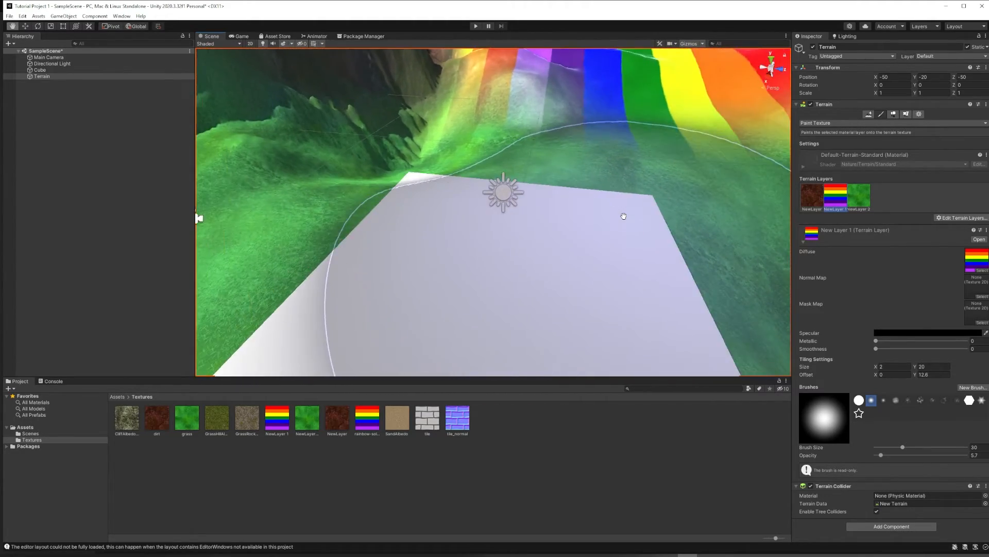
scroll(623, 212, "down", 3)
scroll(624, 210, "down", 3)
mouse_move(623, 209)
right_mouse_down()
mouse_move(725, 323)
mouse_move(610, 190)
right_mouse_up()
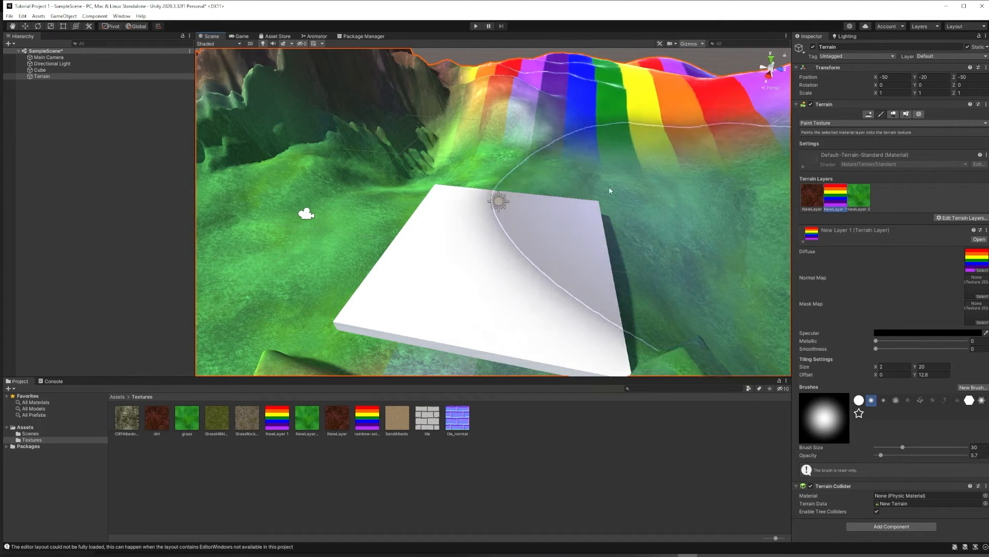
left_click(40, 70)
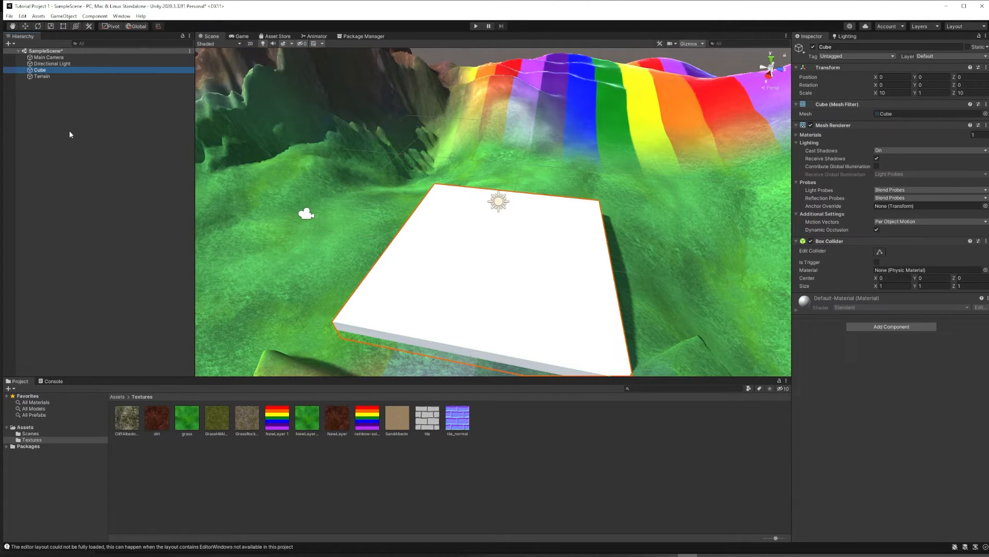
right_click(47, 114)
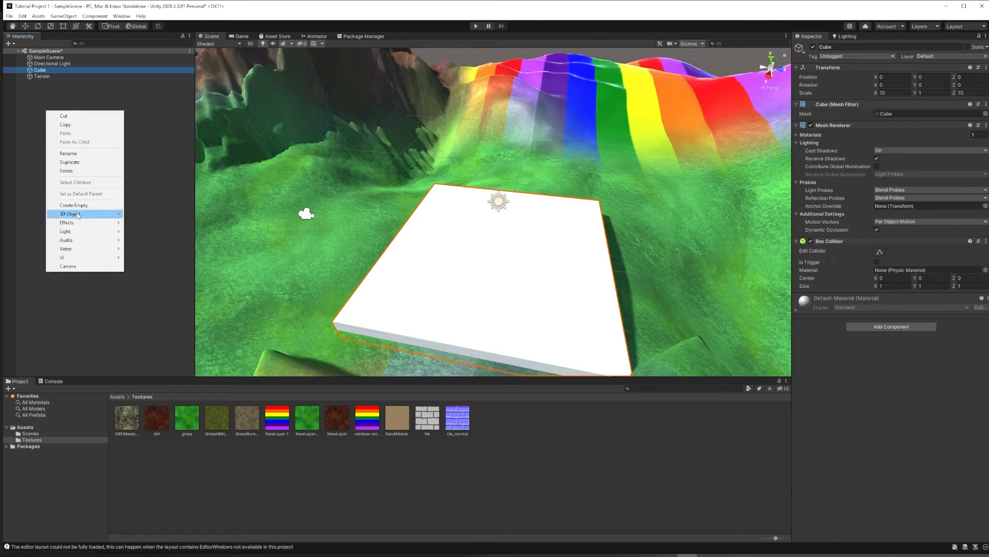
mouse_move(73, 213)
left_click(141, 214)
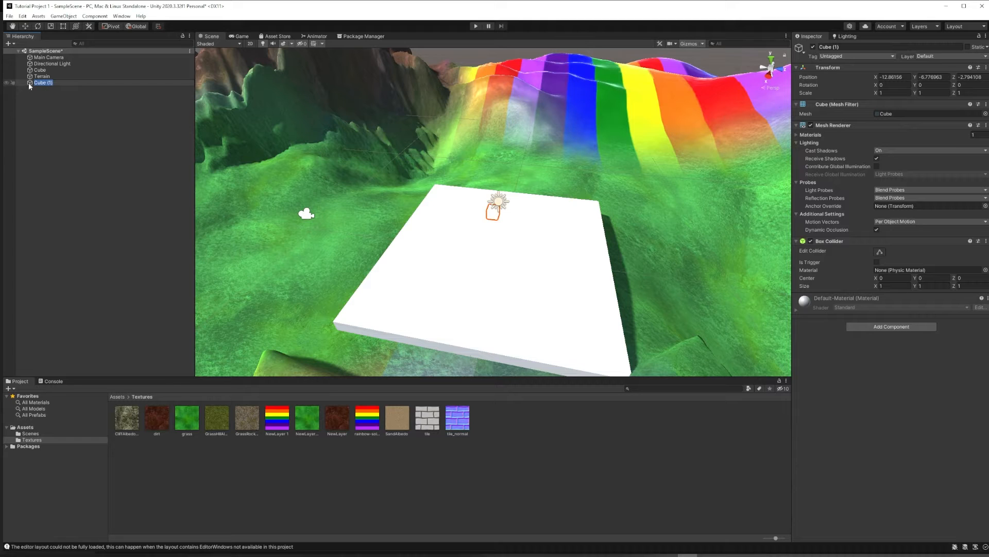
Reset the new cube's position and set its Scale X and Y to 10
right_click(824, 69)
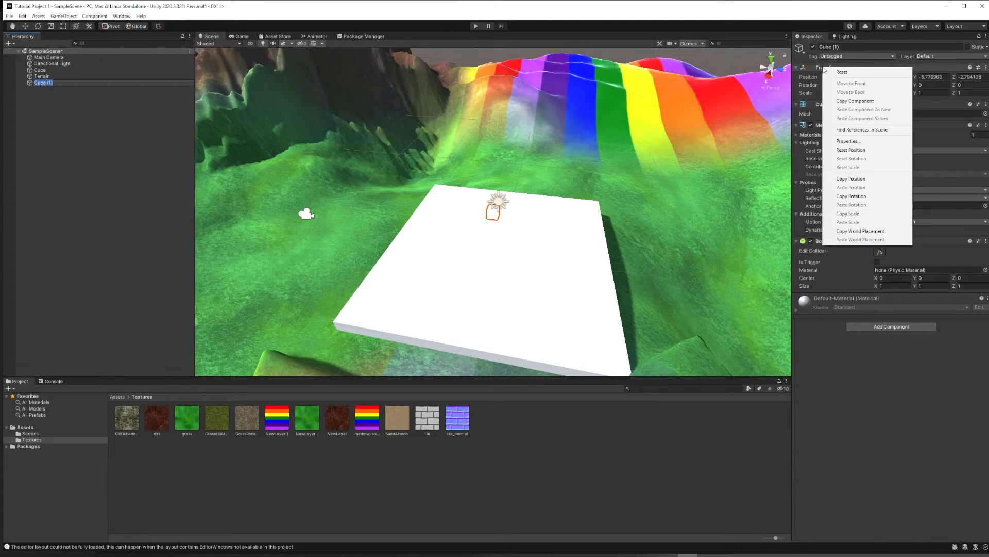
left_click(842, 72)
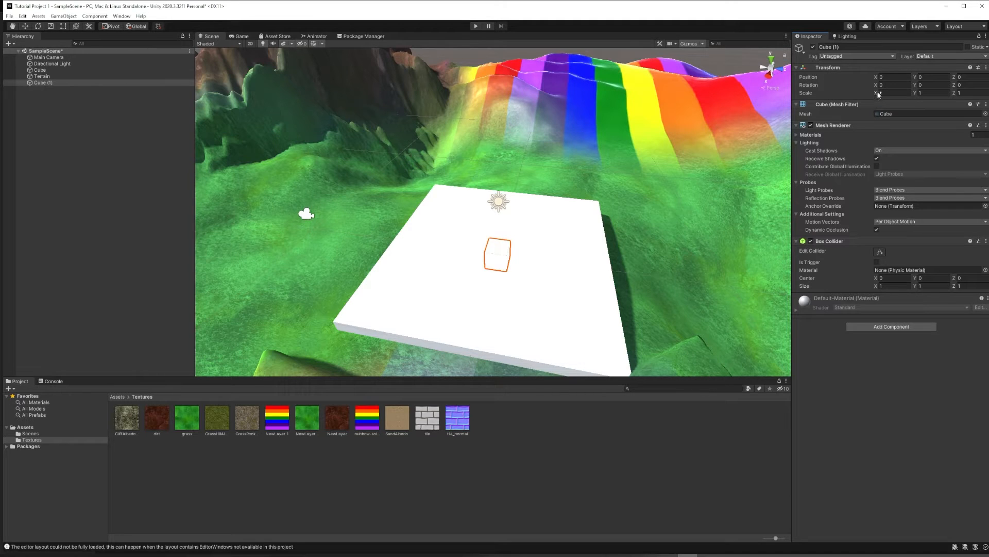
left_click_drag(878, 93, 965, 92)
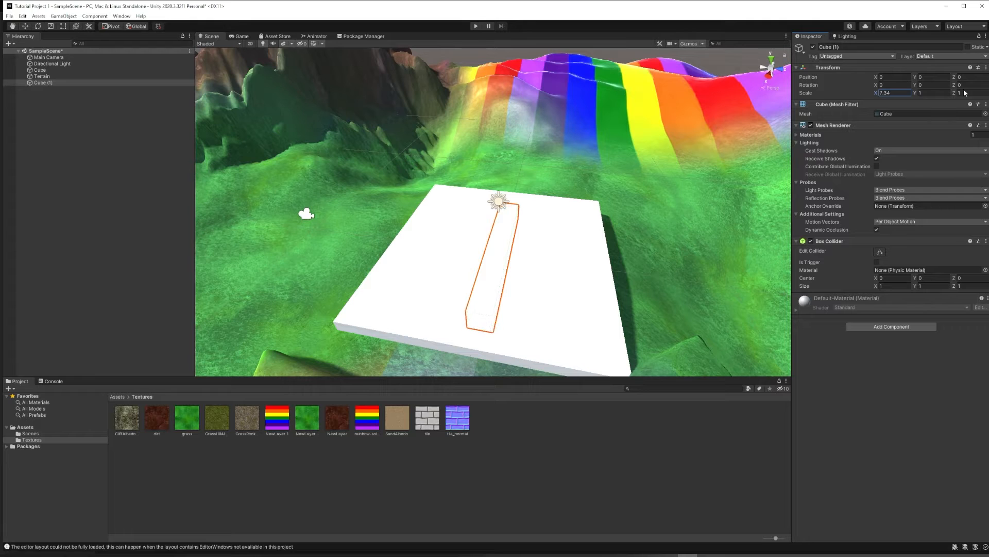
double_click(886, 93)
type("10")
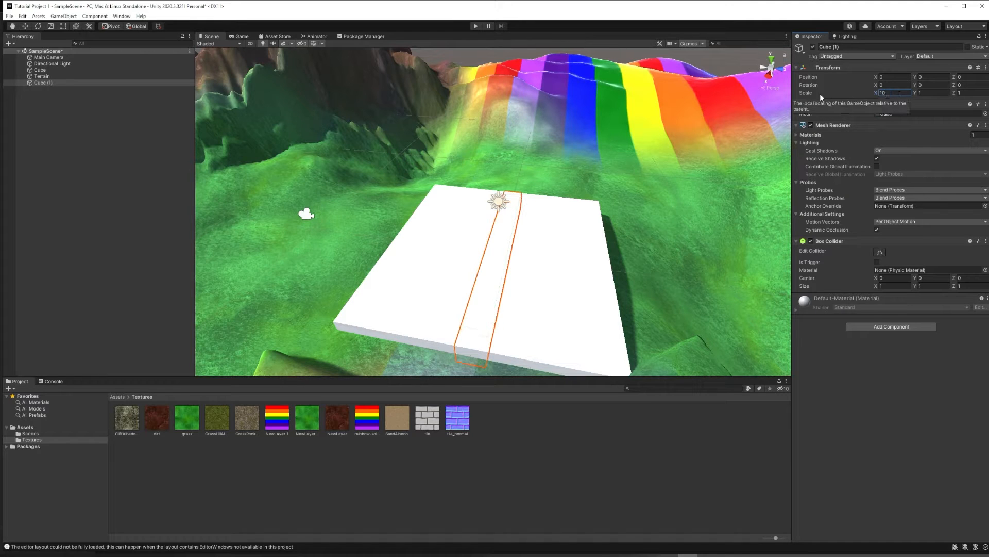
left_click(922, 93)
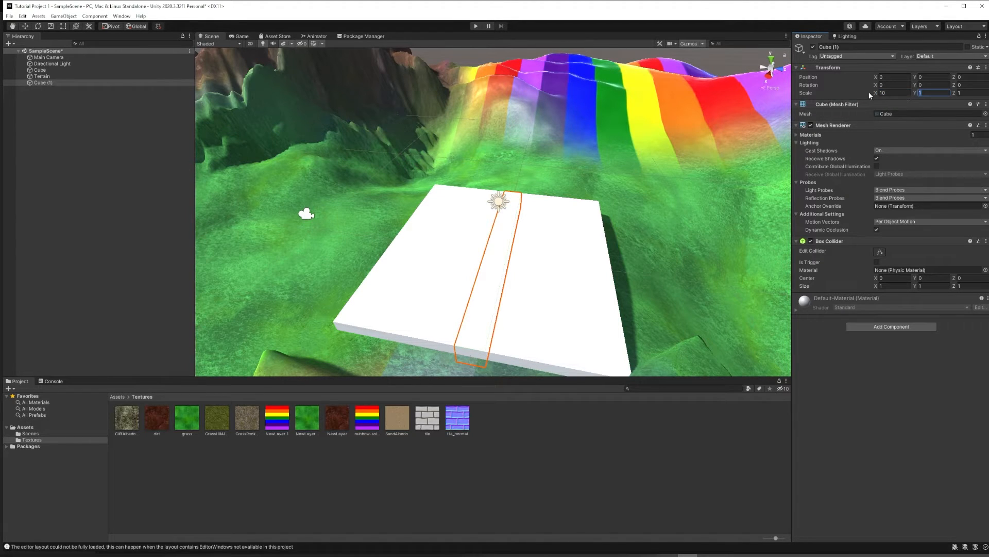
type("10")
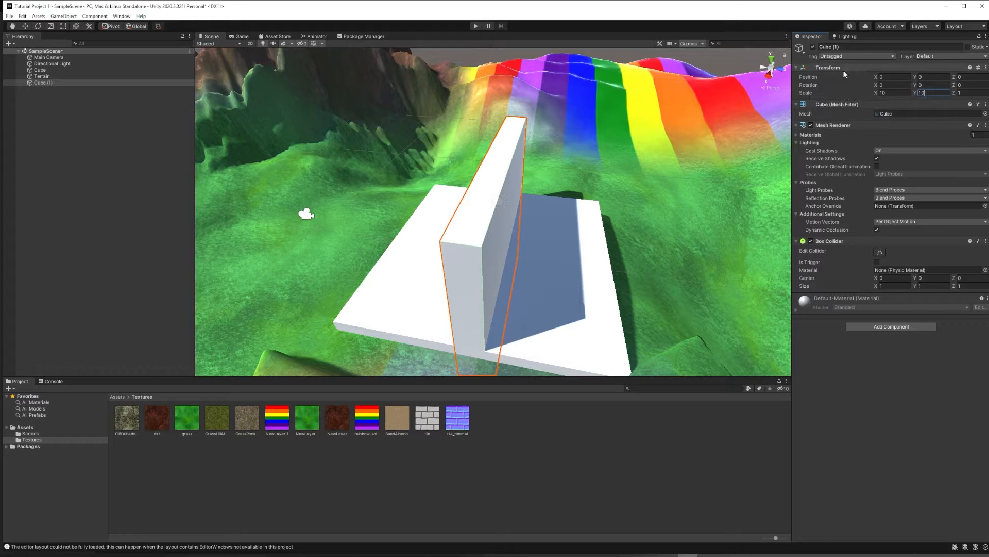
Move the tall wall to the slab's left edge and select Cube (1)
left_click(26, 26)
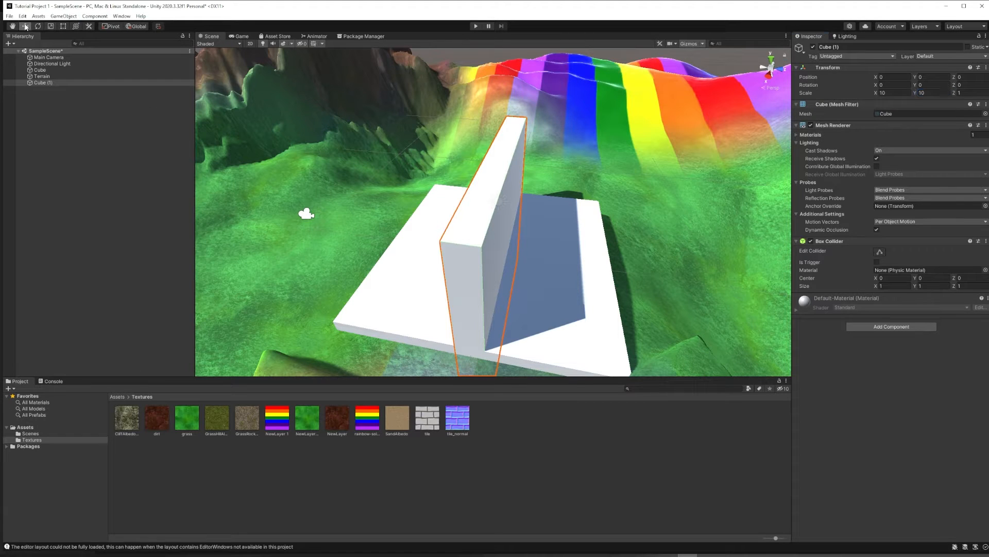
left_click_drag(529, 263, 411, 247)
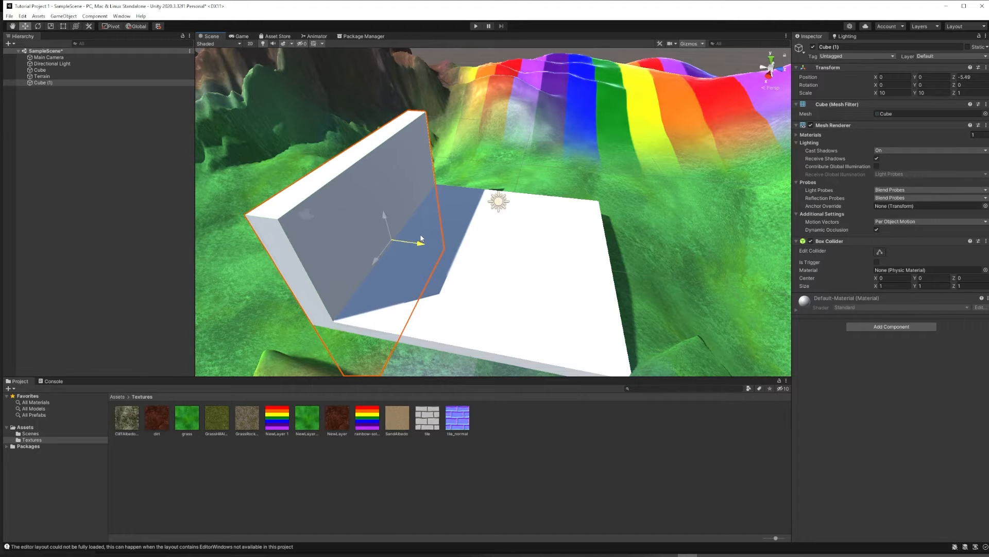
left_click(52, 83)
Duplicate the wall and move the copy Cube (2) to the slab's right edge
key("ctrl+d")
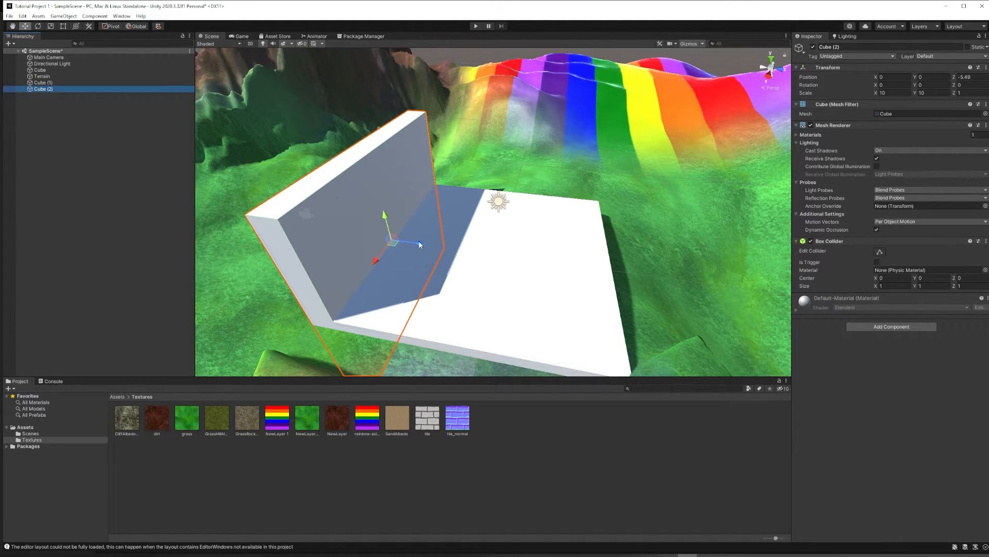
left_click_drag(419, 240, 652, 289)
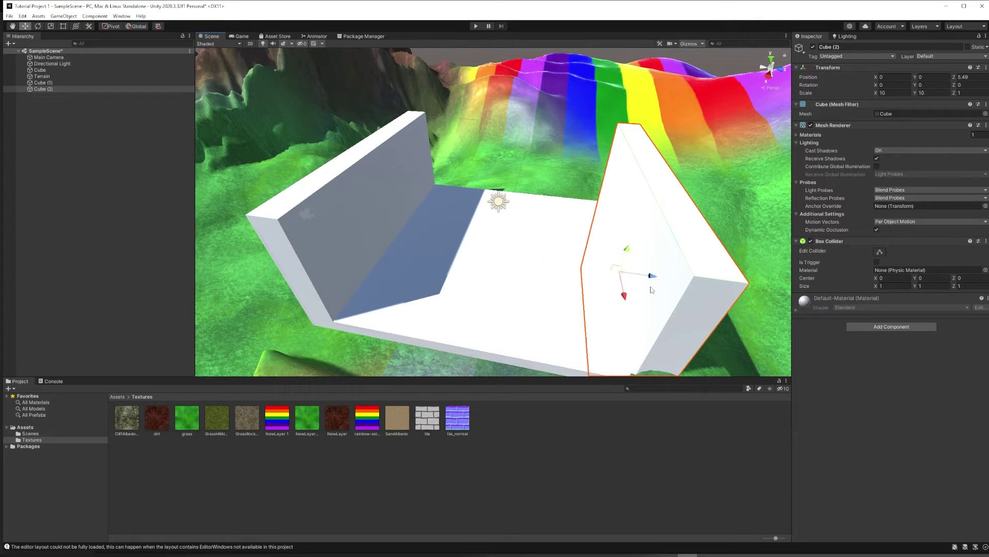
left_click(43, 83)
left_click(46, 89)
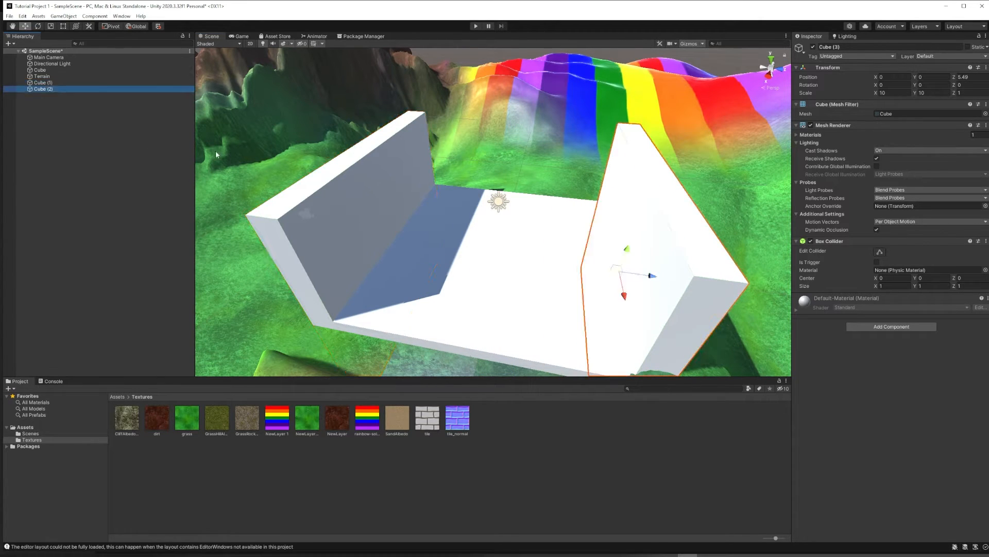
Duplicate again, rotate the copy 90° on Y and move it to the slab's front edge
key("ctrl+d")
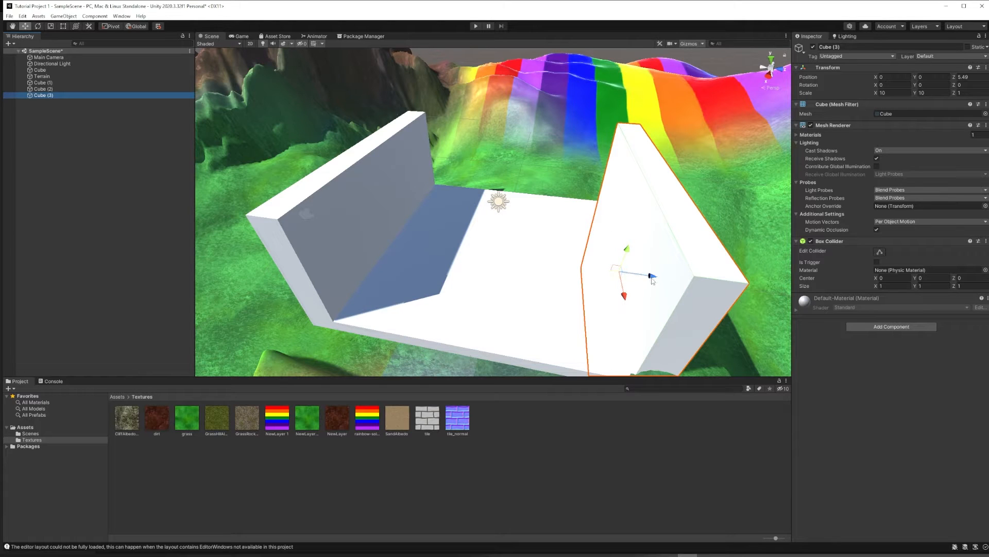
left_click_drag(650, 275, 532, 270)
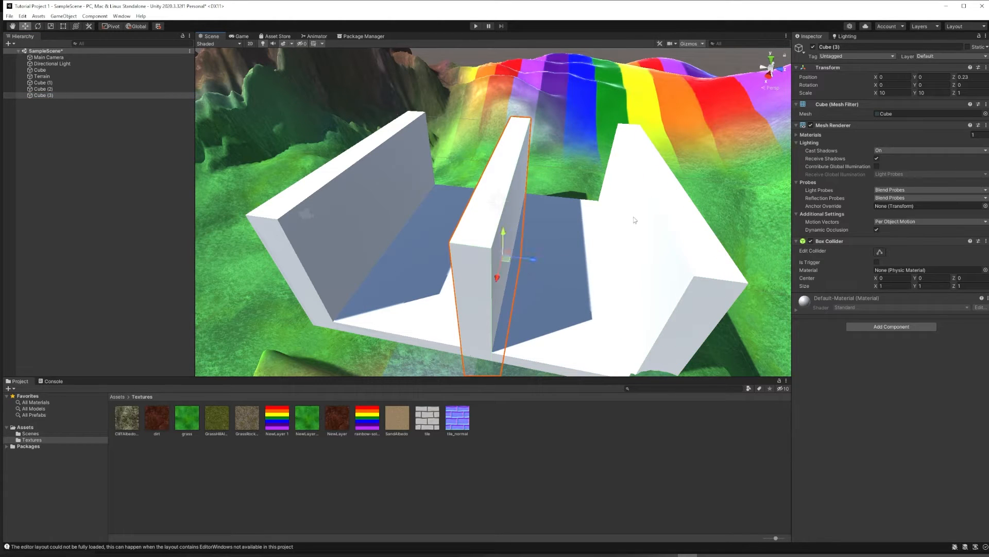
left_click(931, 85)
type("90")
key("Return")
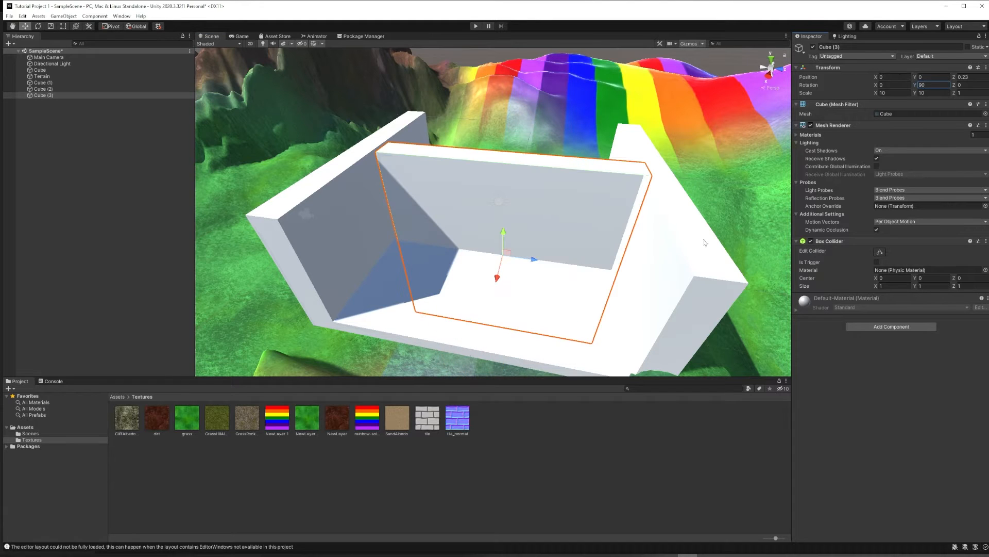
left_click_drag(497, 279, 476, 375)
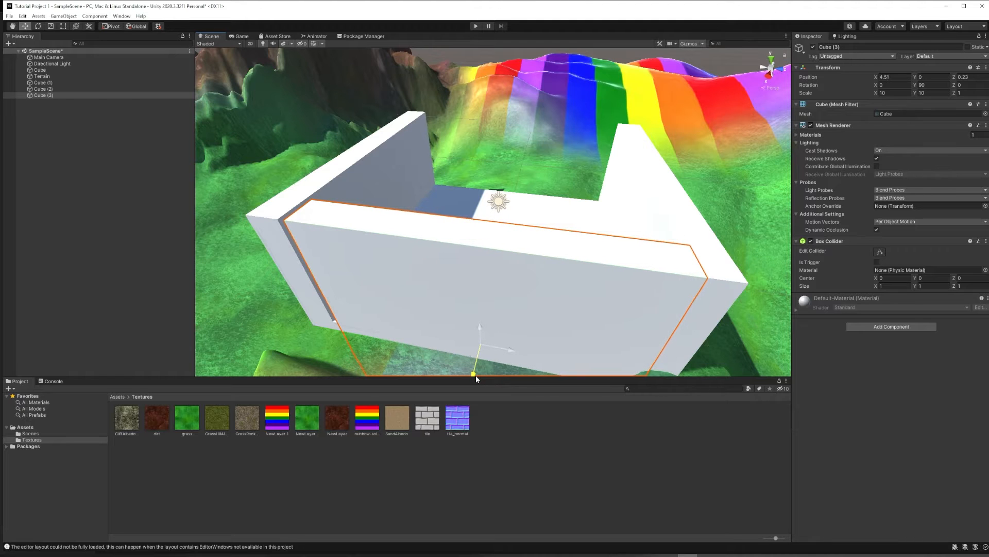
mouse_move(487, 363)
right_mouse_down()
mouse_move(736, 209)
mouse_move(591, 196)
right_mouse_up()
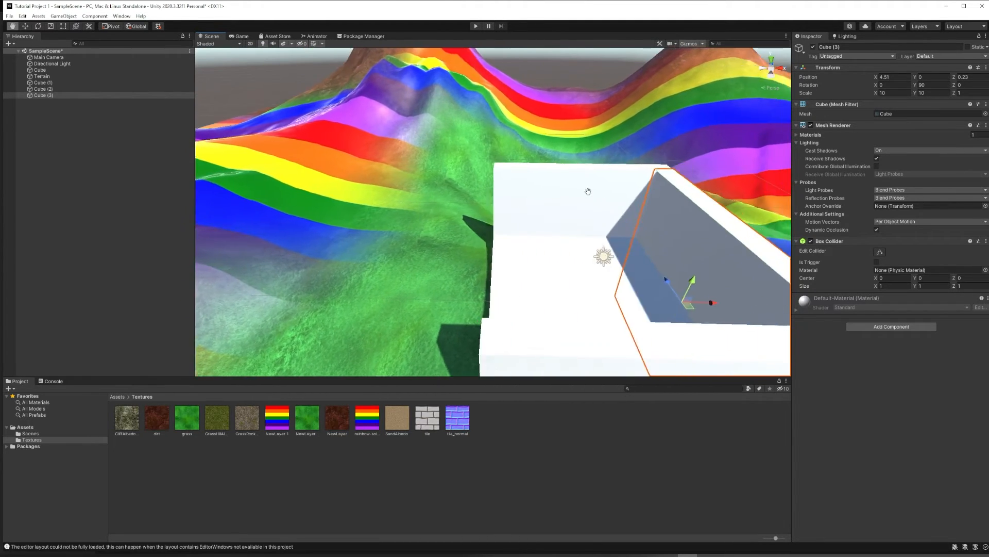
left_click(49, 94)
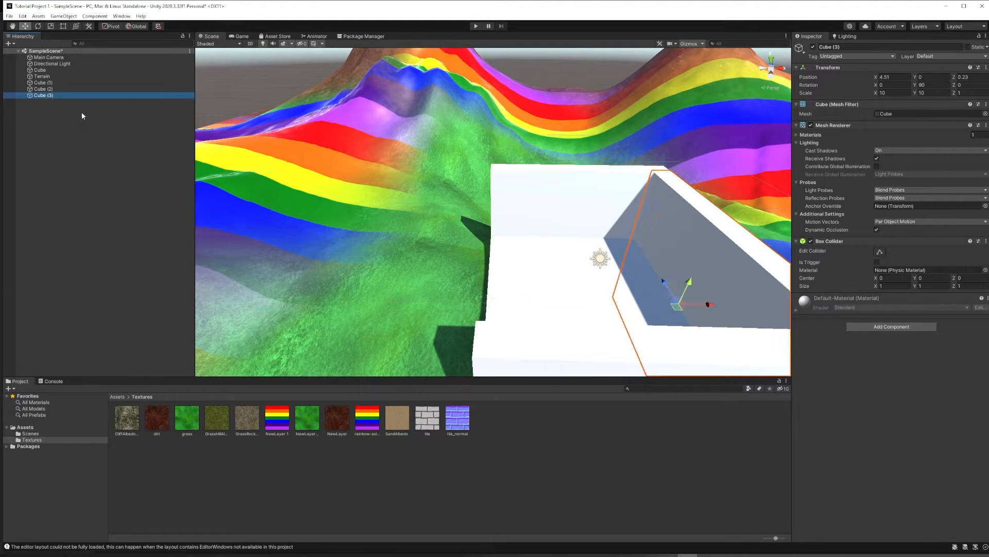
Duplicate the front wall and tilt the copy into a sloping roof
key("ctrl+d")
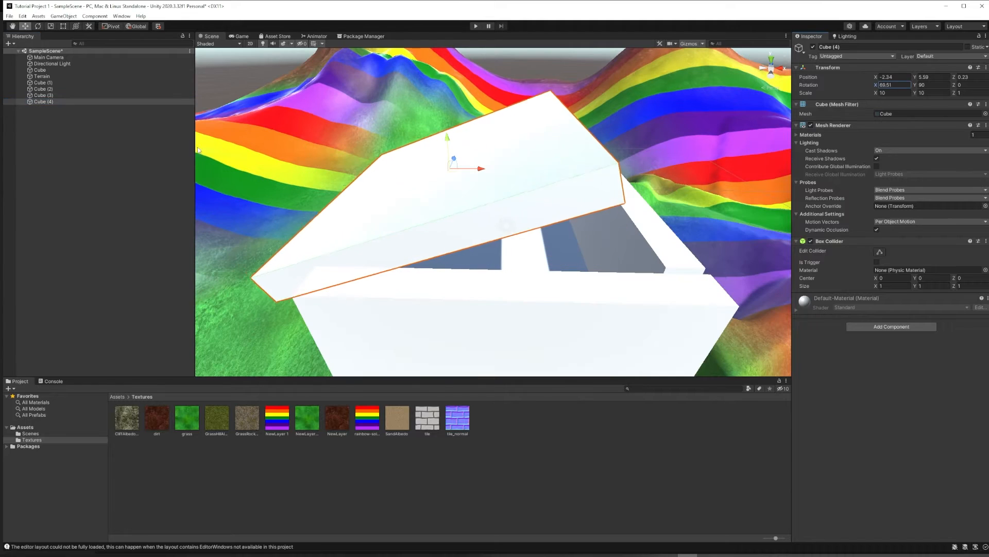
left_click_drag(411, 129, 210, 165)
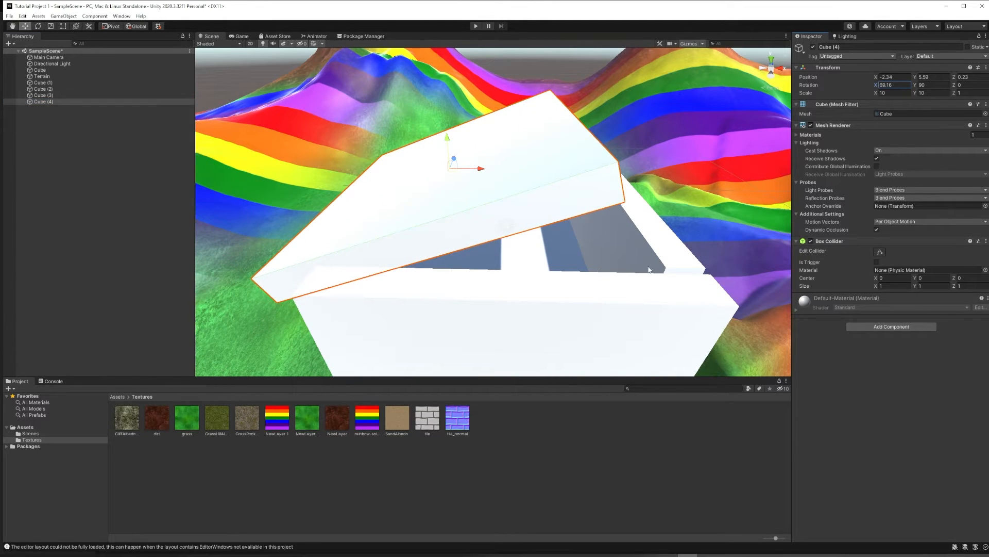
left_click(372, 292)
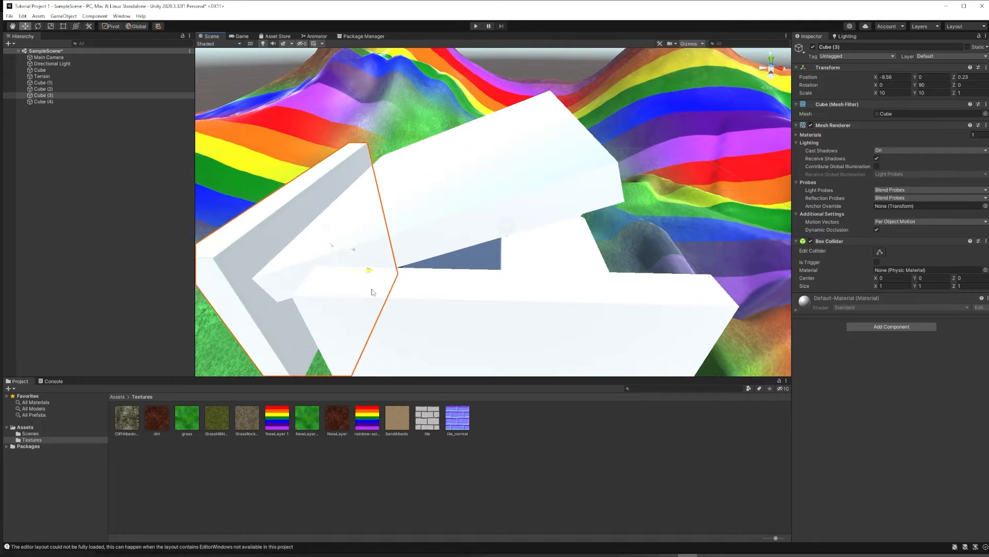
Slide Cube (3) along X to about -4.48, flush against the neighbouring wall
left_click_drag(368, 270, 410, 271)
mouse_move(410, 271)
middle_mouse_down()
mouse_move(585, 168)
mouse_move(553, 229)
middle_mouse_up()
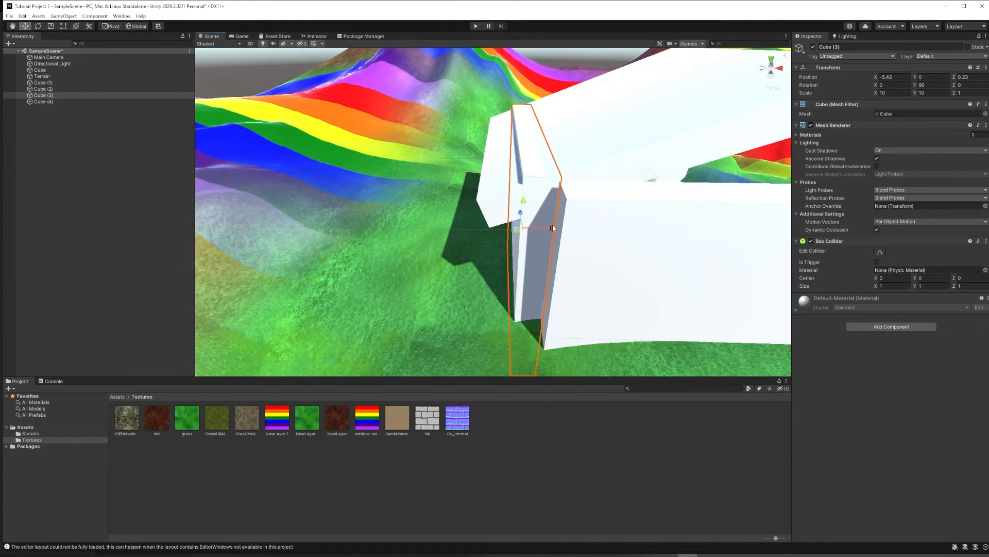
left_click_drag(552, 226, 569, 228)
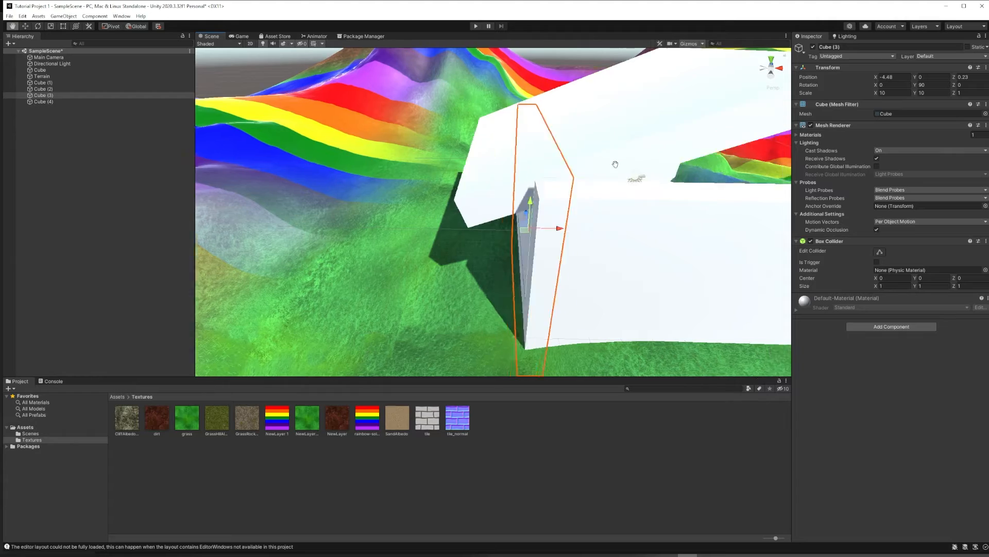
mouse_move(570, 229)
right_mouse_down()
mouse_move(469, 151)
mouse_move(405, 184)
mouse_move(476, 172)
mouse_move(433, 186)
right_mouse_up()
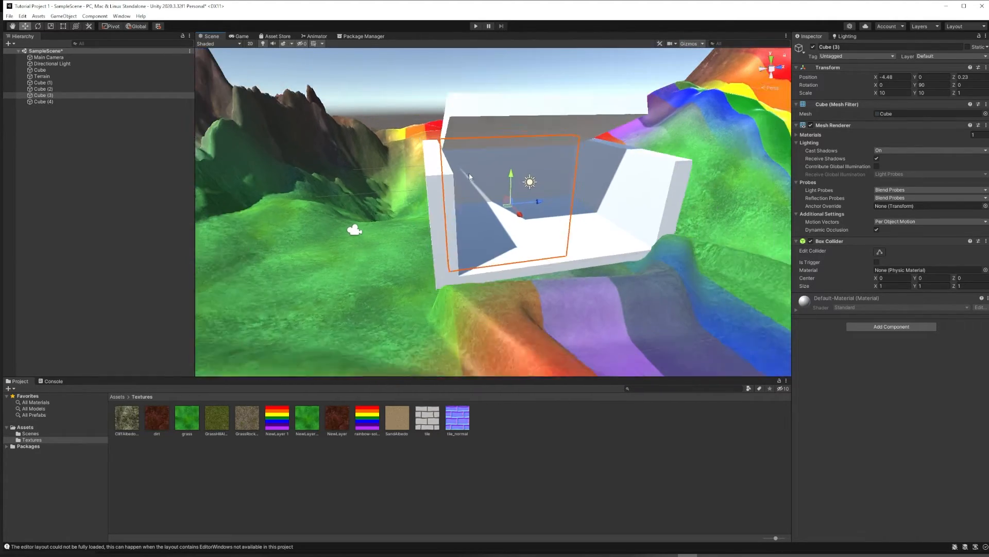
scroll(433, 185, "down", 3)
Add a Cylinder to the scene and set its Scale Y to 5
left_click(45, 141)
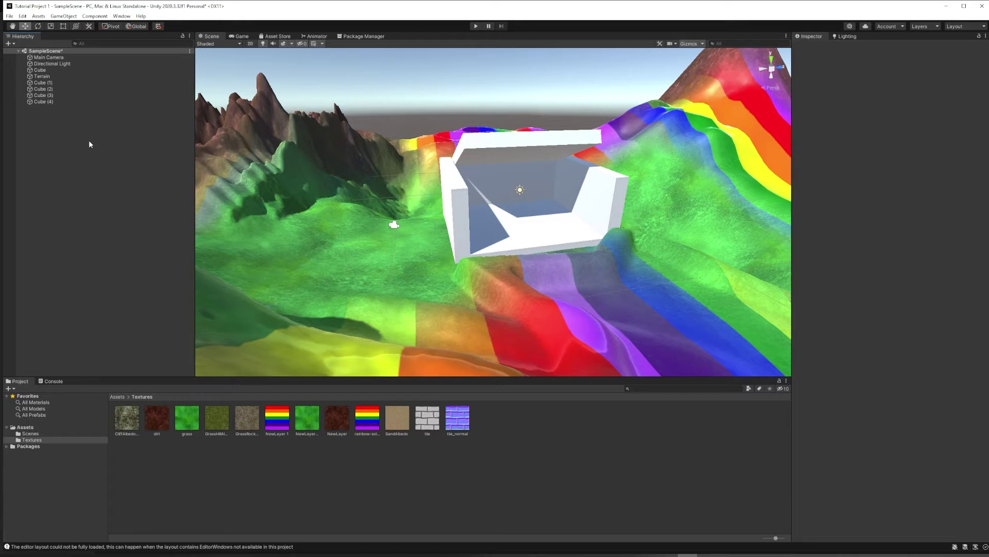
right_click(89, 144)
mouse_move(128, 244)
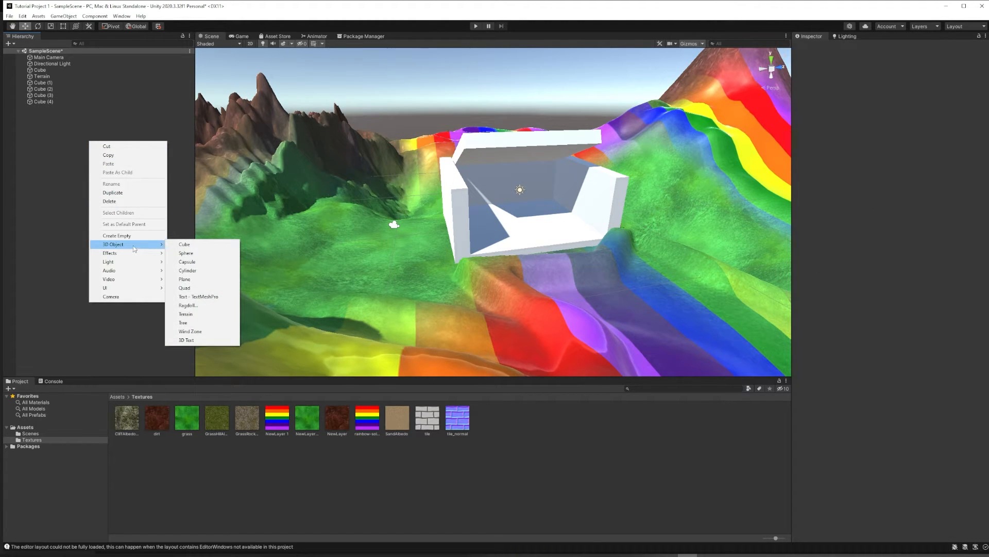
left_click(187, 270)
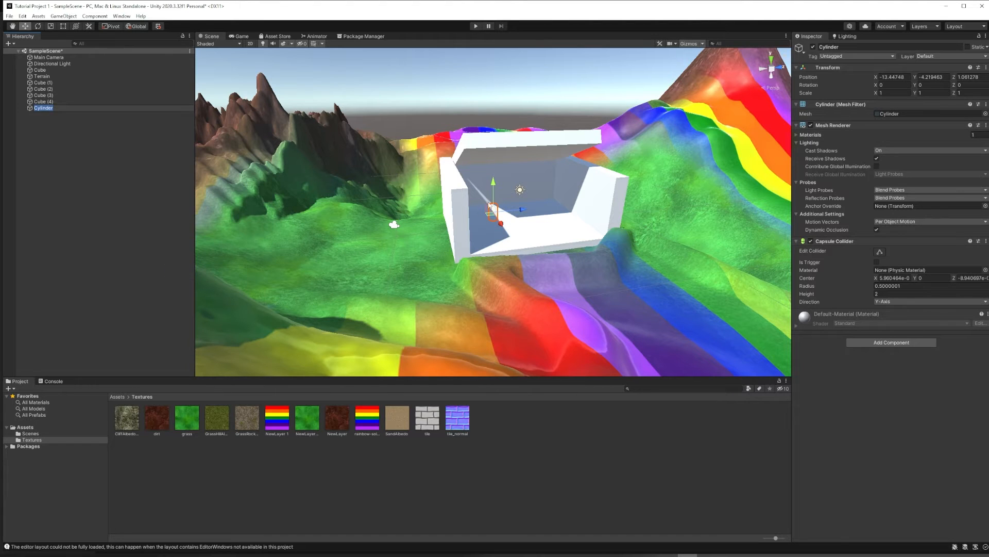
left_click_drag(499, 217, 537, 267)
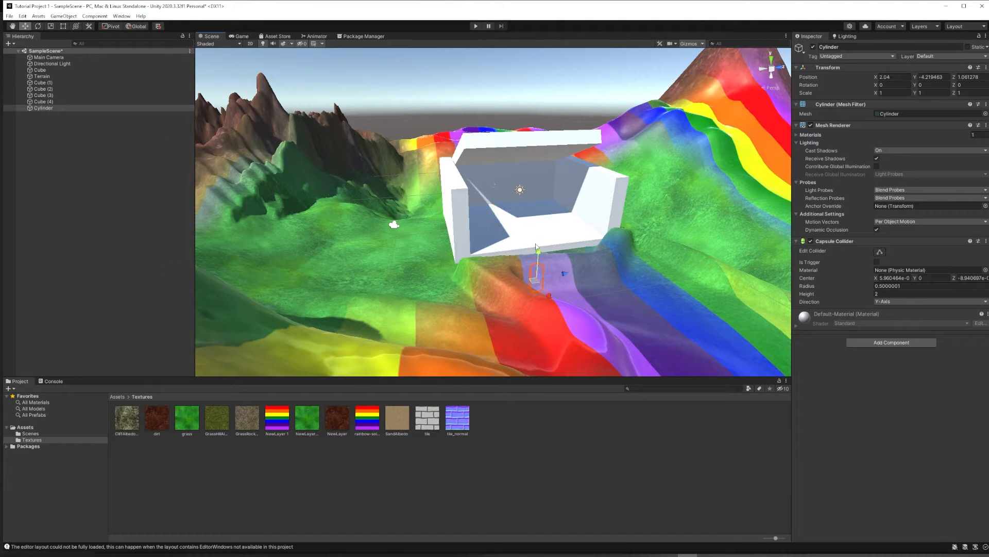
left_click(927, 93)
type("110")
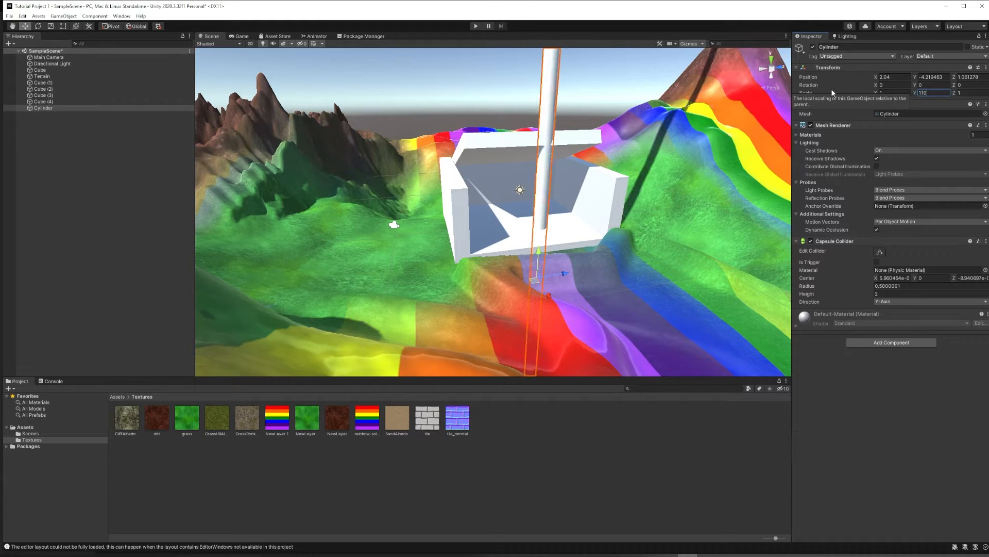
key("BackSpace")
key("BackSpace")
type("0")
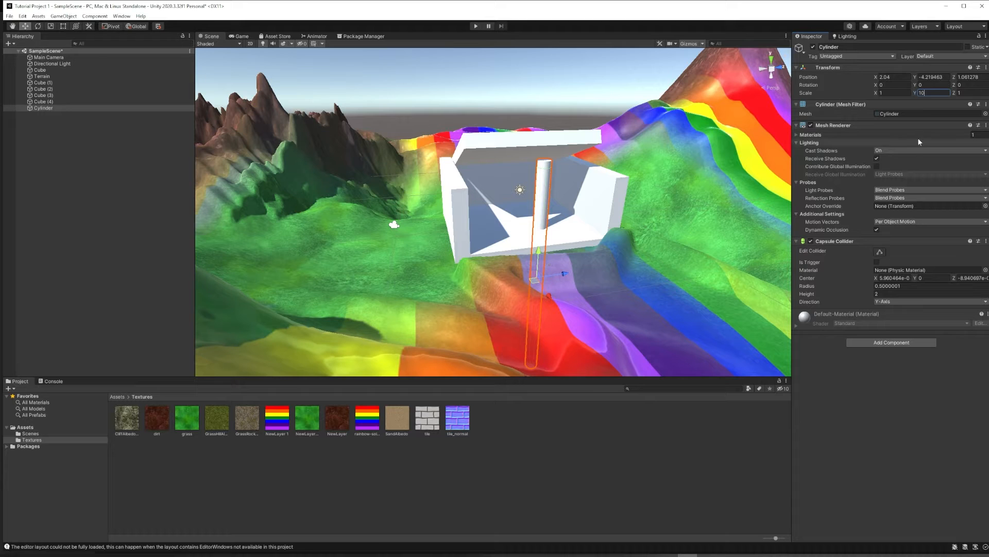
key("BackSpace")
key("BackSpace")
type("5")
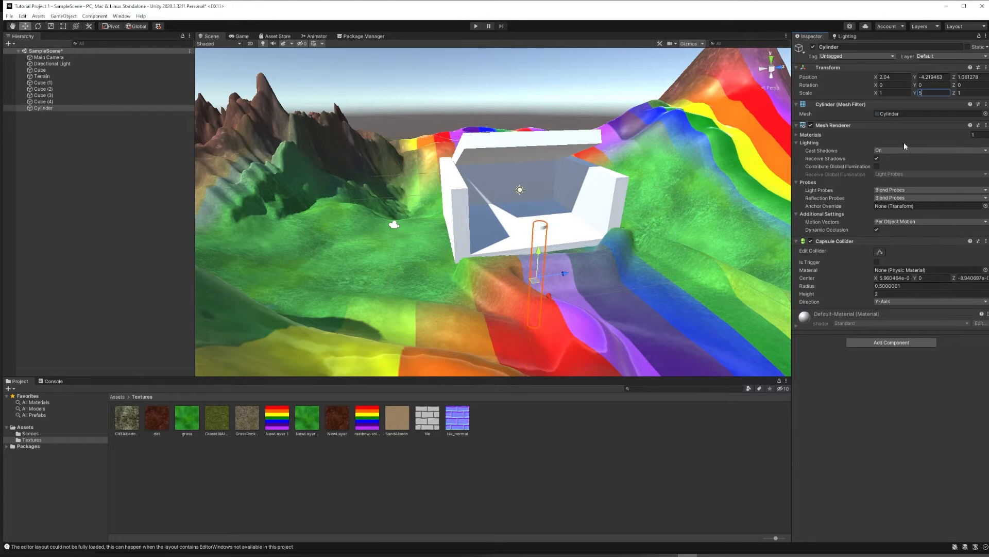
Move the cylinder along the terrain and tilt it about 17 degrees on X
left_click_drag(563, 274, 670, 252)
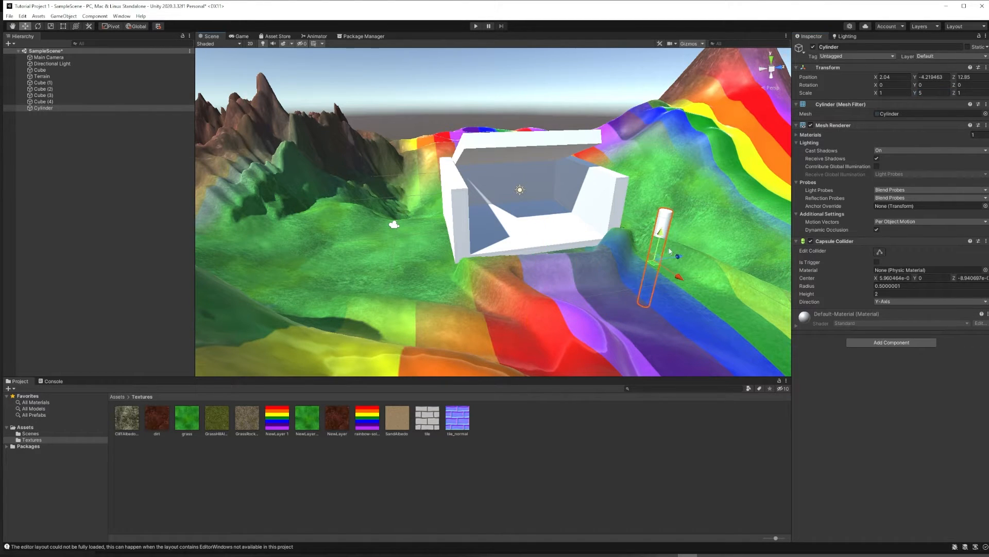
mouse_move(659, 234)
left_mouse_down()
mouse_move(691, 275)
mouse_move(679, 281)
mouse_move(662, 257)
left_mouse_up()
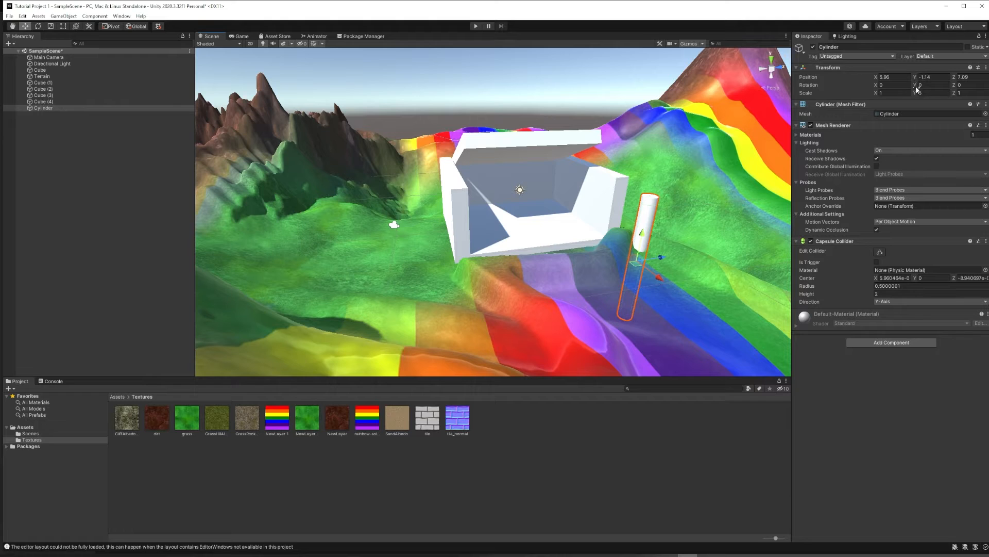
left_click_drag(914, 83, 945, 91)
left_click_drag(956, 85, 967, 85)
left_click_drag(878, 85, 896, 85)
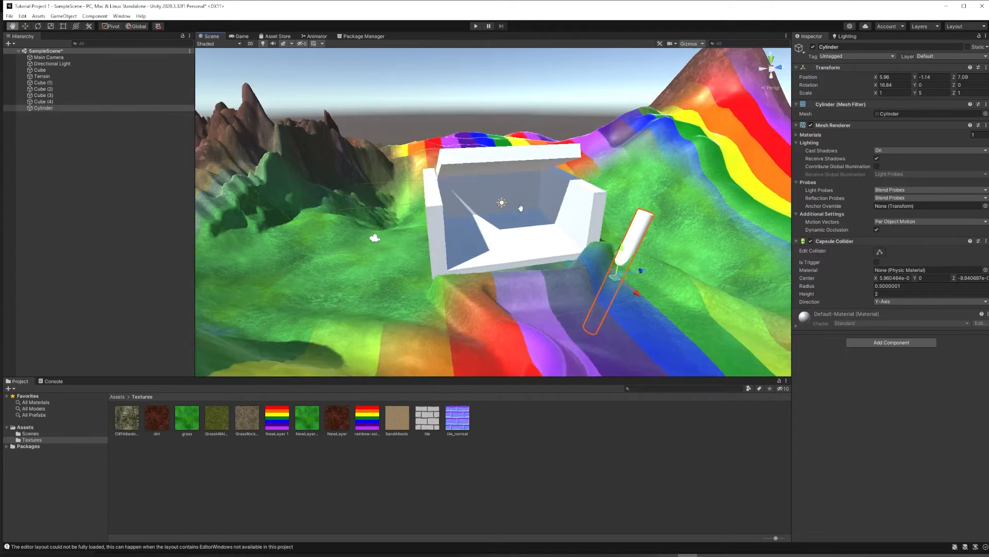
Move the cylinder to the other side of the structure and check its placement
right_click_drag(588, 232, 514, 280)
left_click_drag(512, 293, 232, 333)
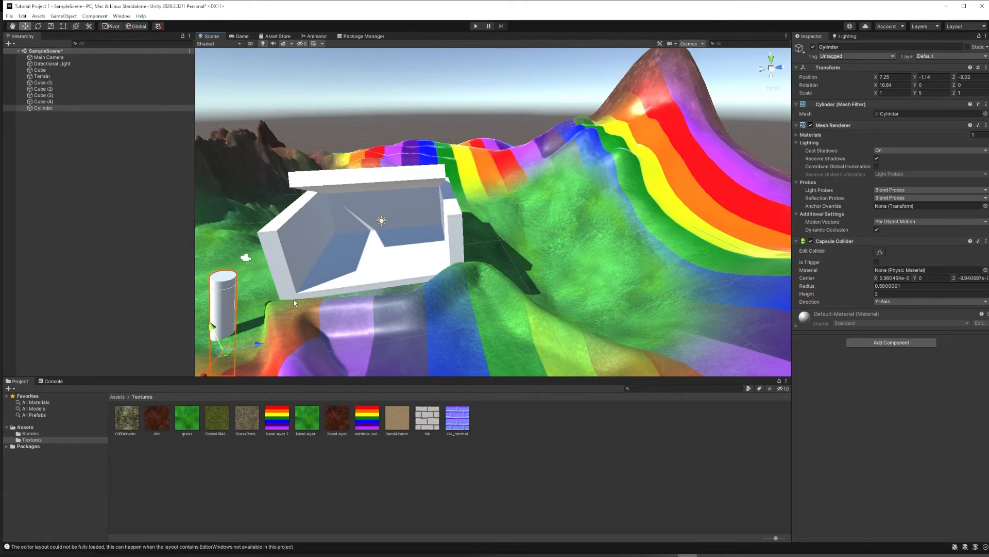
mouse_move(293, 298)
right_mouse_down()
mouse_move(510, 167)
mouse_move(405, 153)
right_mouse_up()
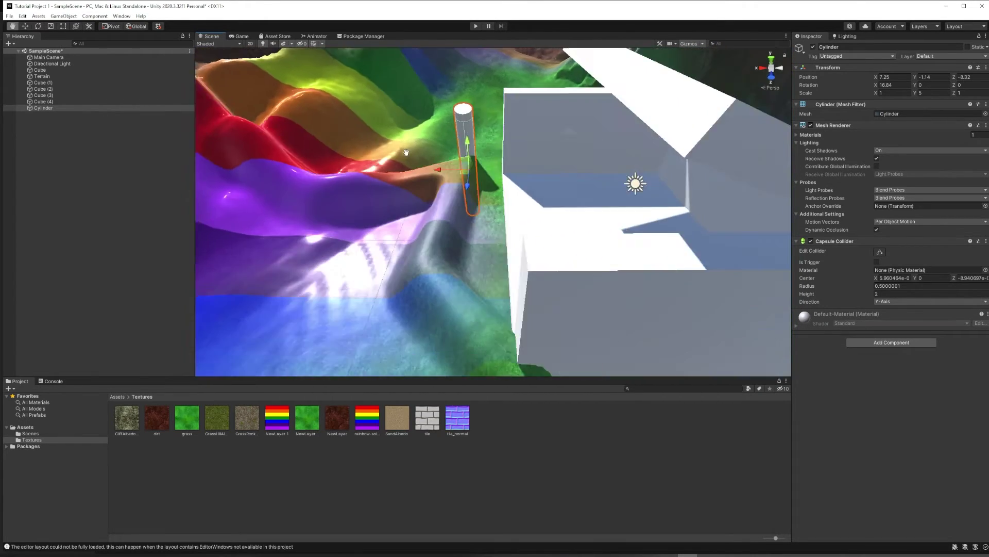
mouse_move(405, 153)
middle_mouse_down()
mouse_move(459, 180)
mouse_move(560, 102)
mouse_move(470, 158)
mouse_move(475, 175)
mouse_move(551, 190)
middle_mouse_up()
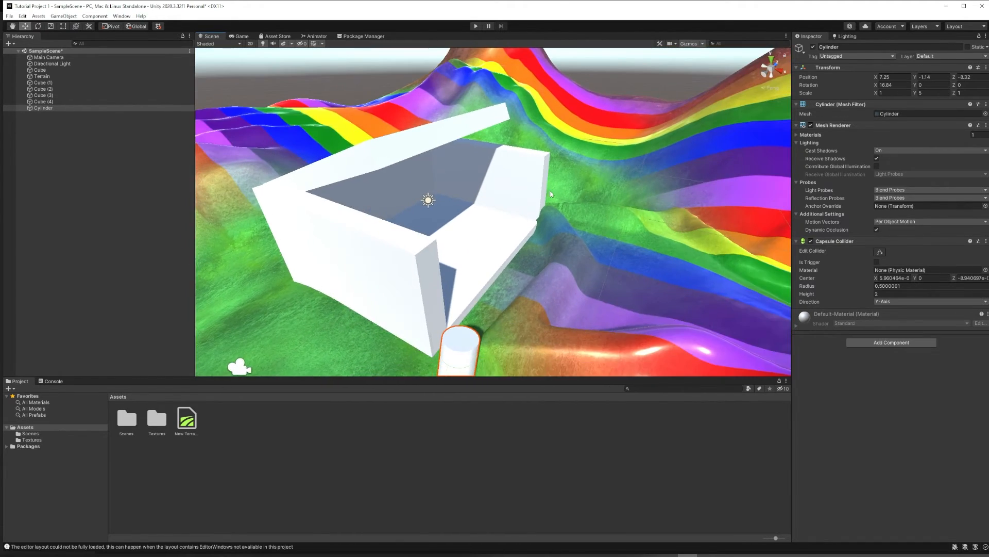
scroll(551, 190, "down", 5)
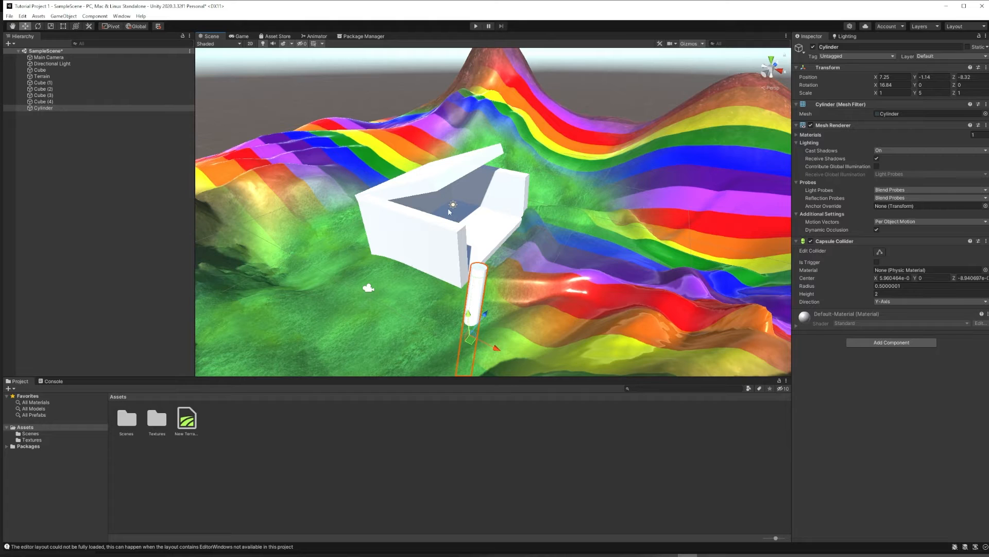
Bring up the asset options in the top-level Assets folder
right_click(217, 435)
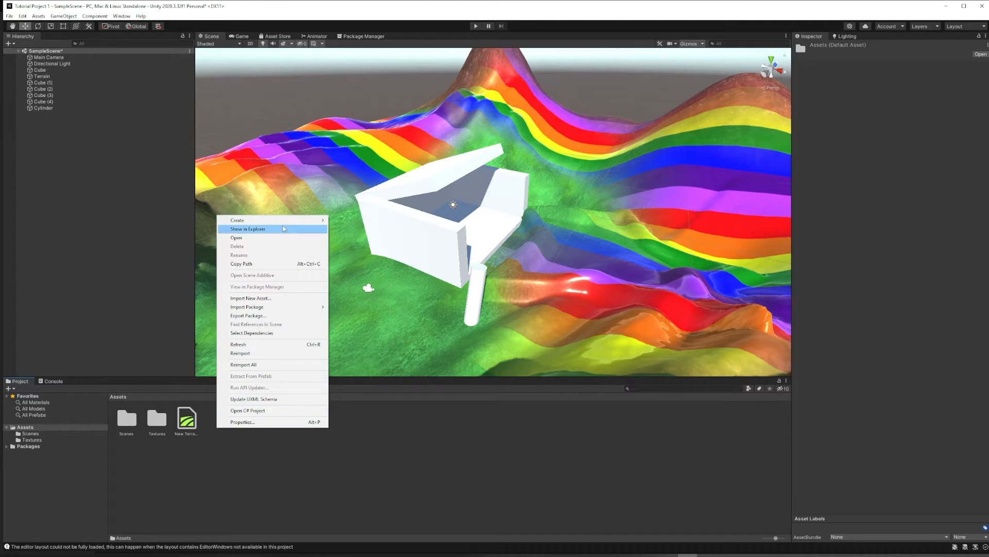
Create a folder named Materials under Assets and open it
left_click(363, 219)
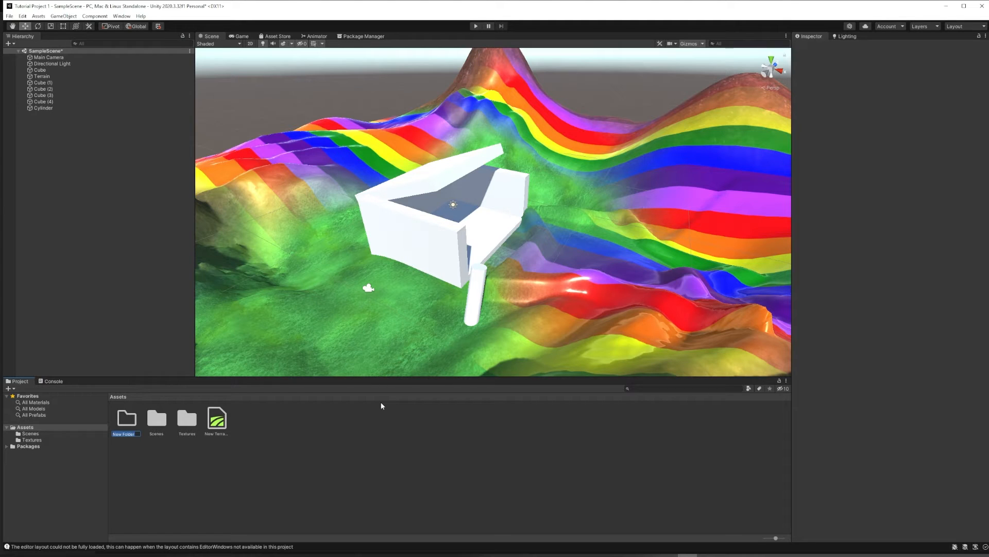
type("Material")
key("Return")
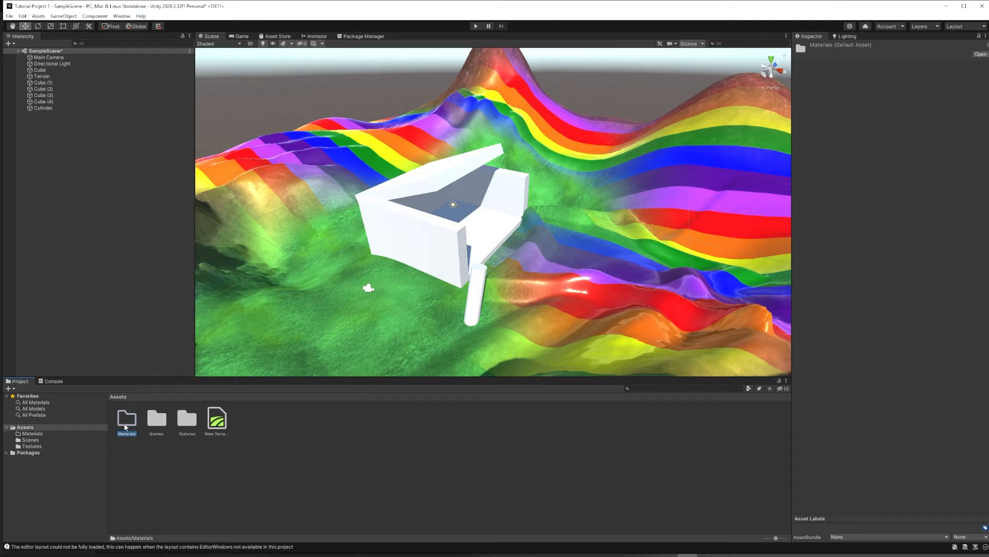
double_click(127, 421)
right_click(153, 419)
mouse_move(208, 211)
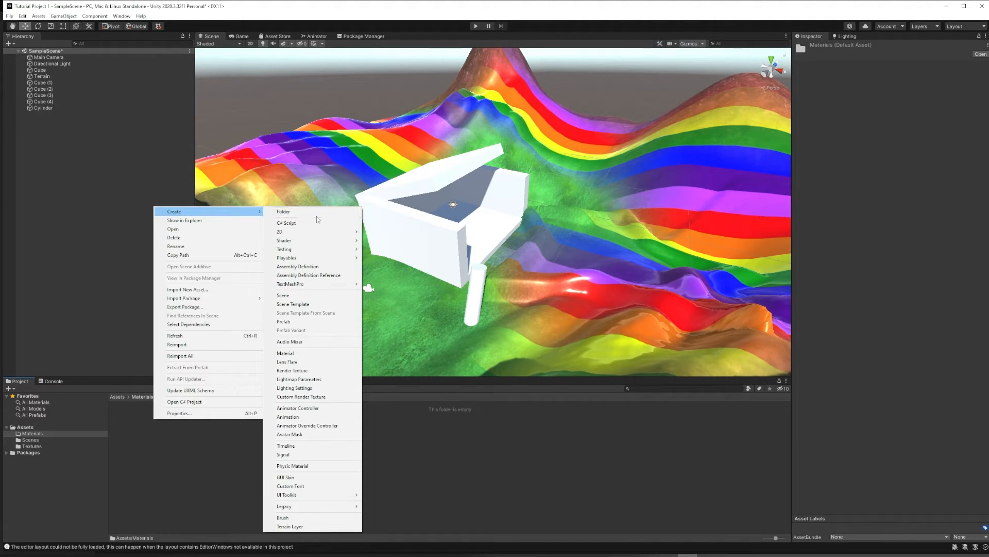
Create a new Material asset named BrownMat in the Materials folder
left_click(303, 354)
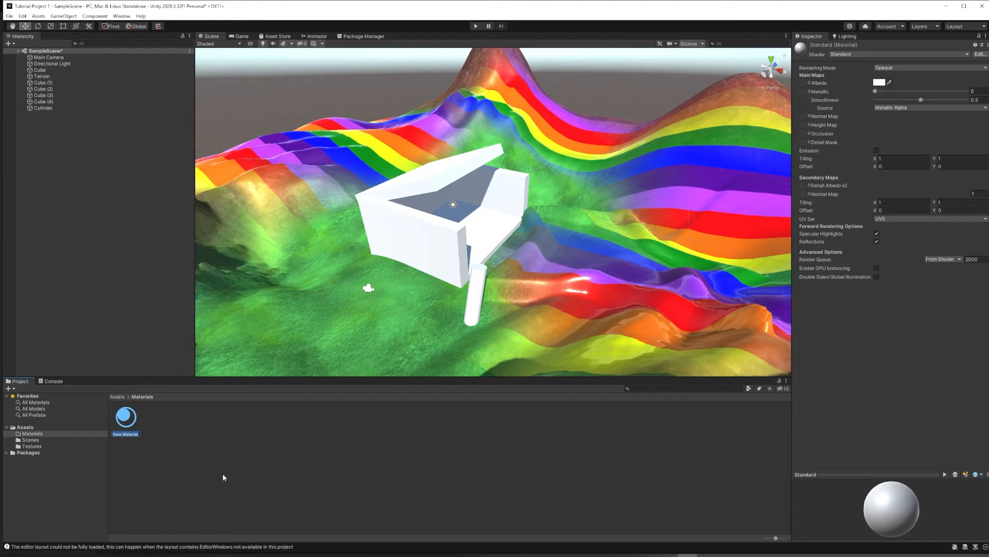
type("BrownMat")
key("Return")
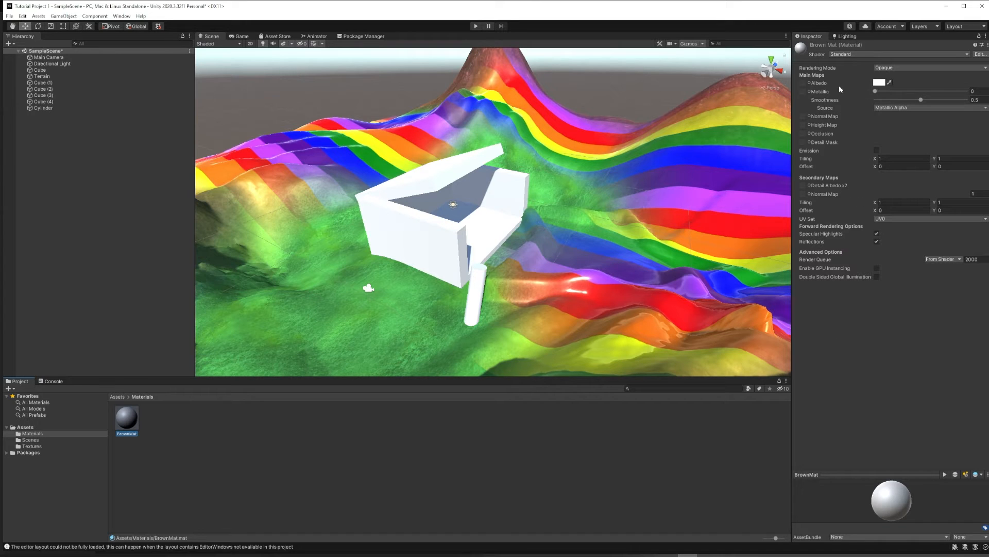
Set BrownMat's albedo colour to a warm orange-brown in the colour picker
left_click(879, 84)
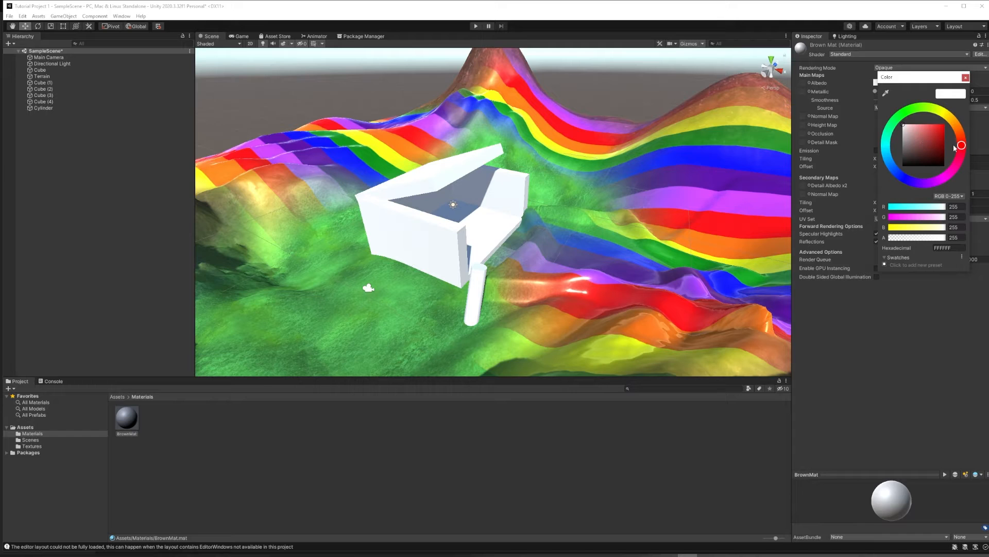
left_click_drag(914, 139, 936, 149)
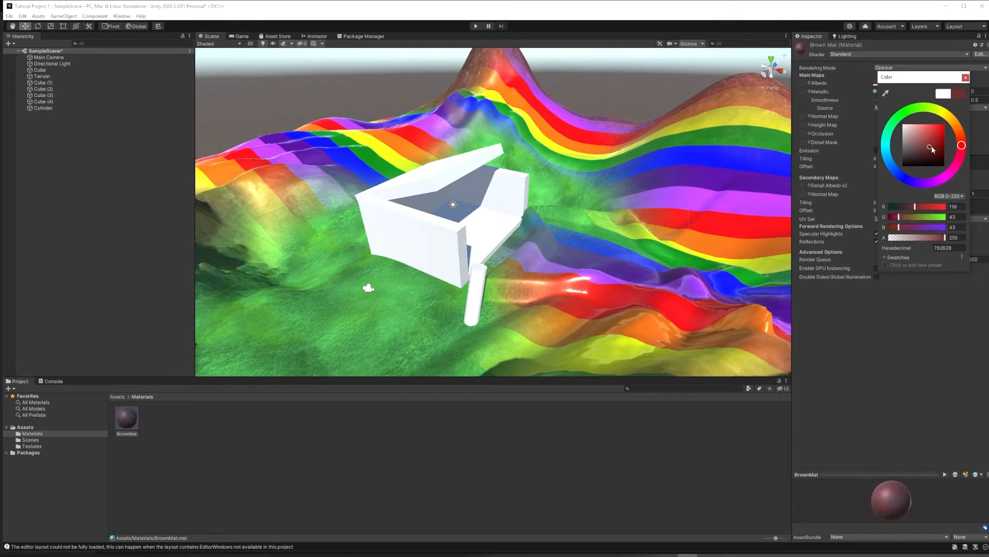
mouse_move(961, 146)
left_mouse_down()
mouse_move(960, 130)
mouse_move(940, 143)
left_mouse_up()
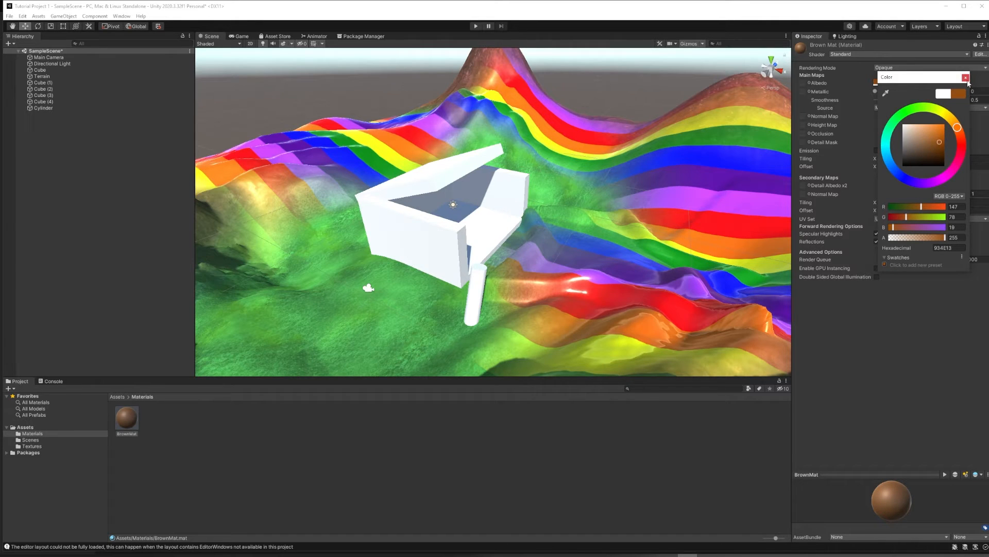
left_click(967, 78)
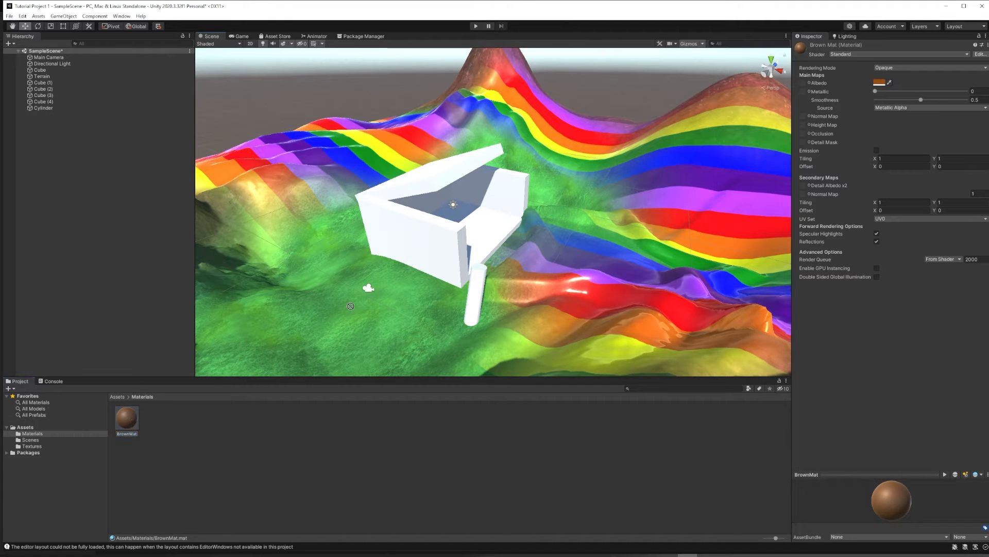
Apply BrownMat to the roof slab and lower its Smoothness to about 0.37
left_click_drag(350, 305, 447, 189)
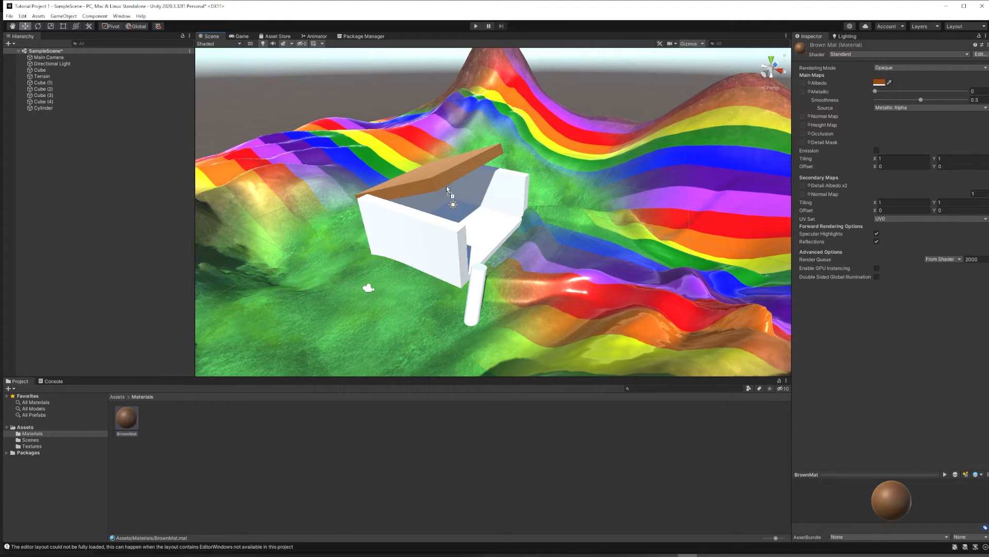
left_click_drag(448, 189, 462, 178)
left_click(452, 174)
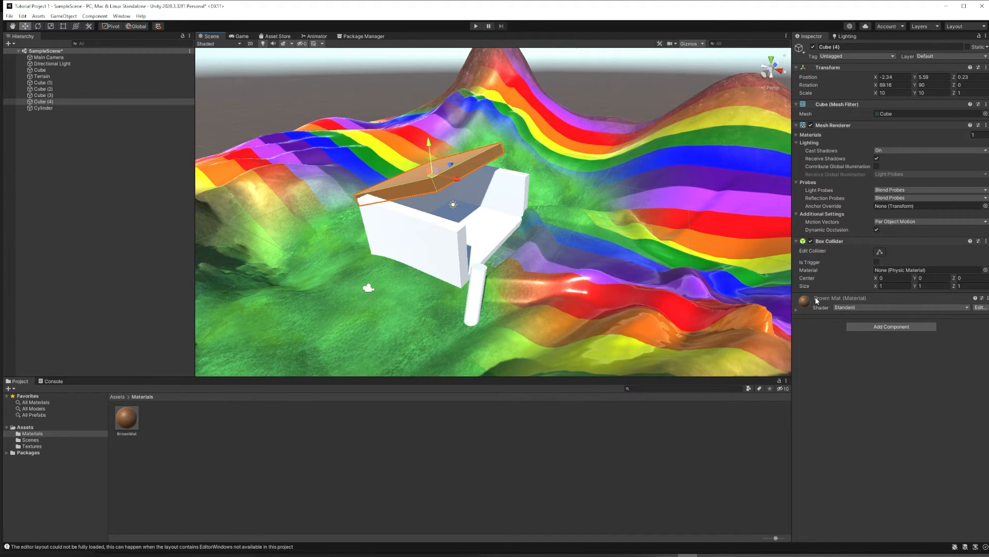
left_click(126, 420)
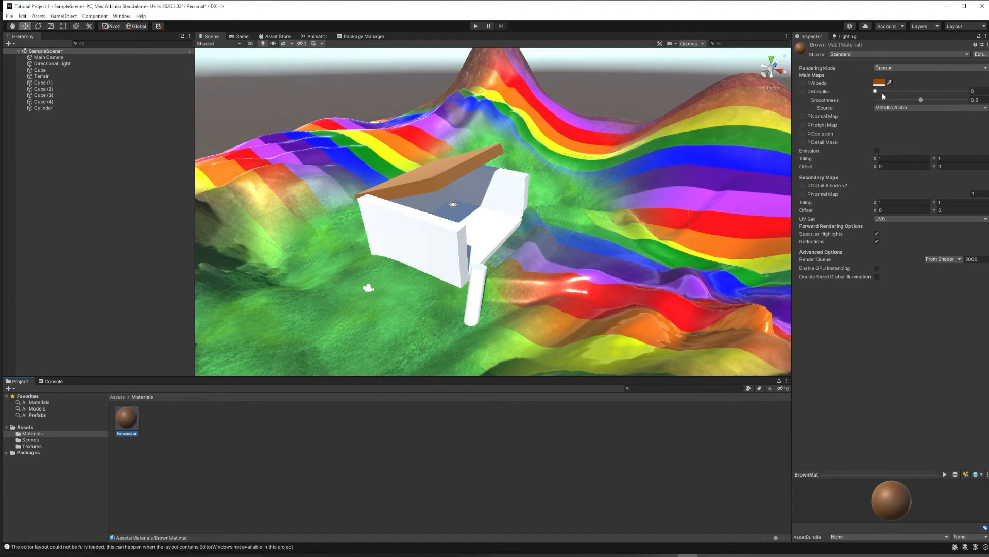
mouse_move(875, 91)
left_mouse_down()
mouse_move(968, 92)
mouse_move(873, 92)
mouse_move(872, 100)
mouse_move(909, 99)
left_mouse_up()
Apply BrownMat to the front and back walls and the structure's floor
left_click_drag(125, 425, 417, 240)
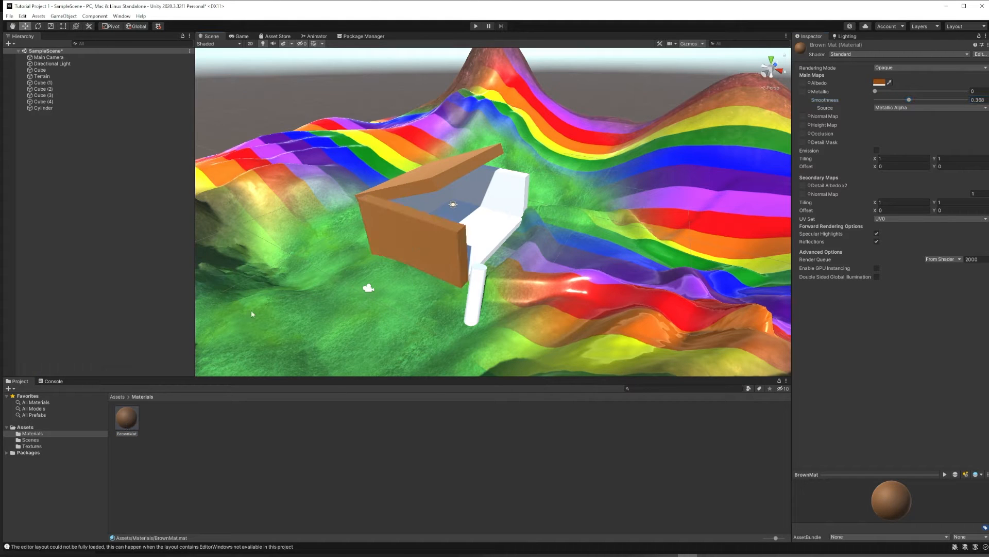
mouse_move(126, 424)
left_mouse_down()
mouse_move(447, 238)
mouse_move(491, 194)
left_mouse_up()
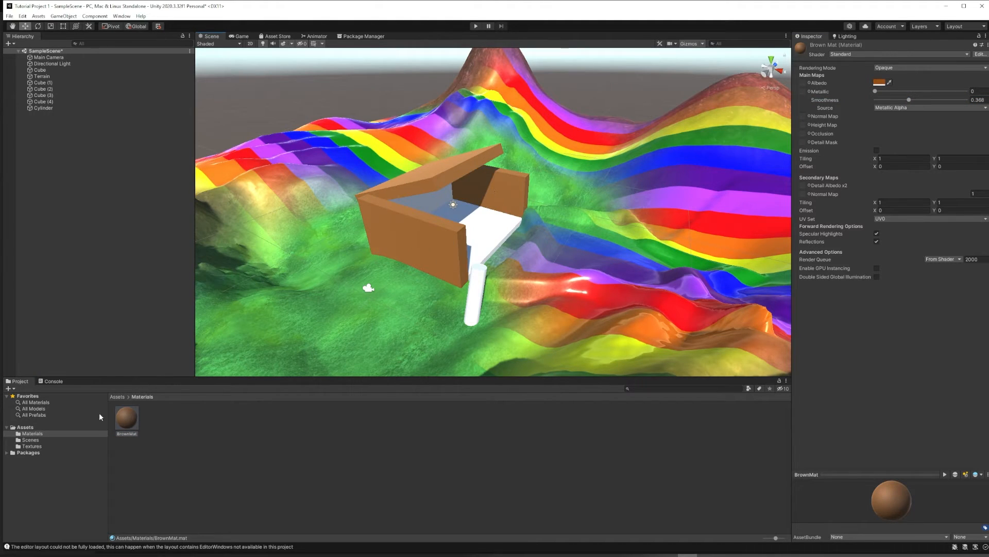
left_click_drag(127, 424, 488, 253)
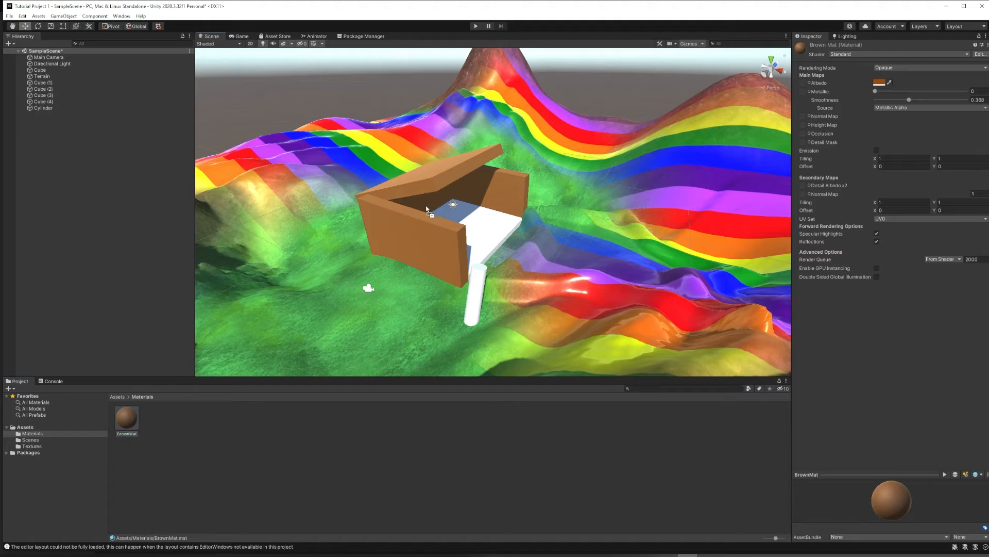
right_click_drag(461, 332, 348, 309)
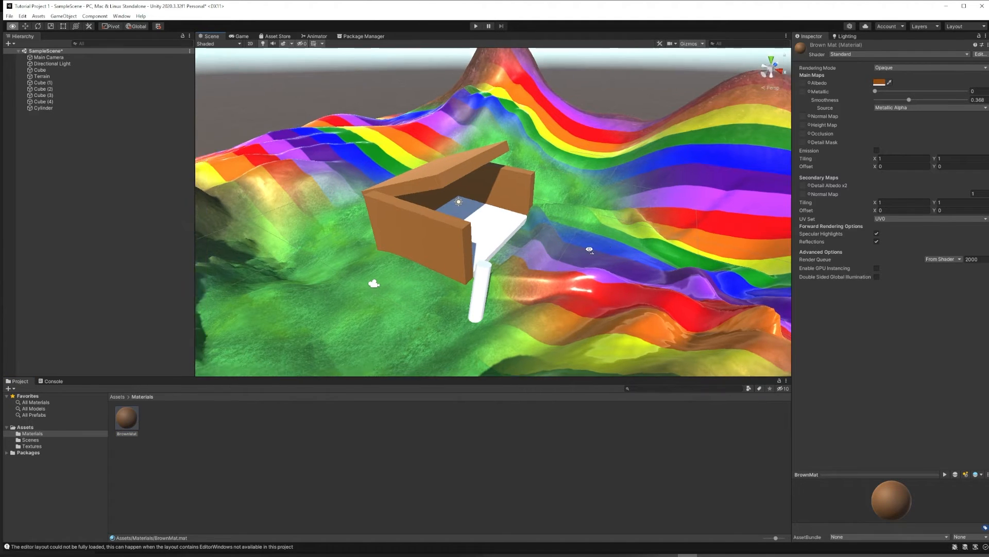
left_click_drag(126, 421, 667, 253)
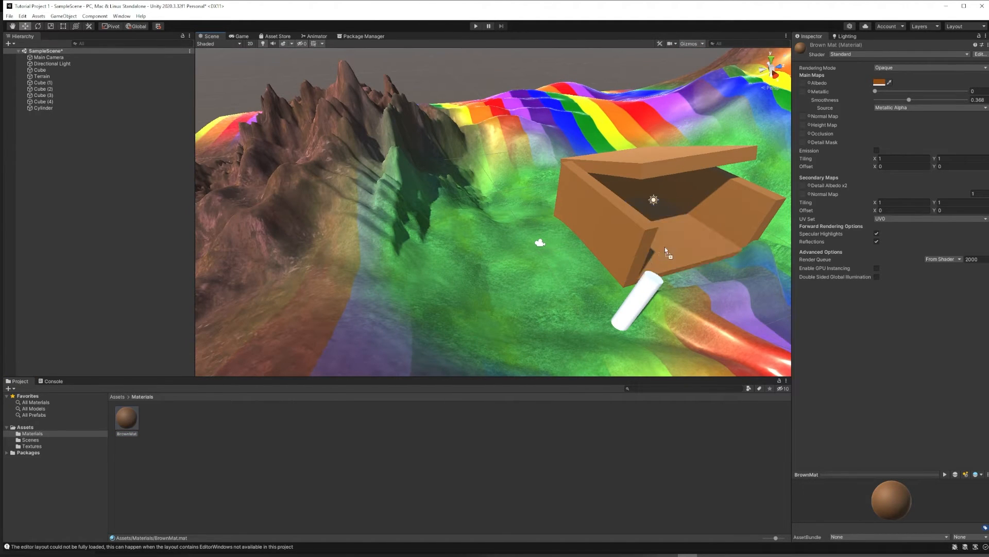
right_click_drag(723, 273, 462, 306)
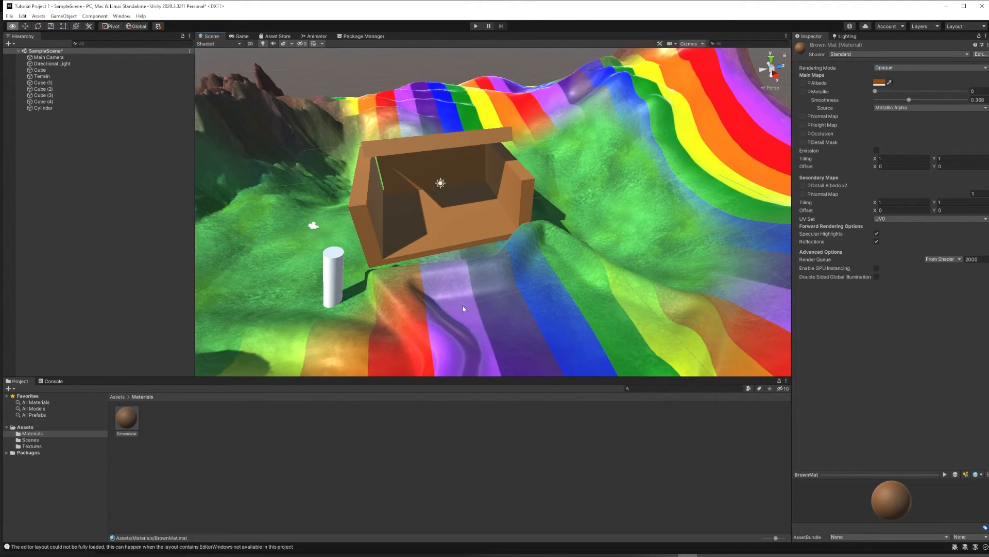
middle_click_drag(463, 306, 521, 284)
right_click_drag(521, 285, 434, 215)
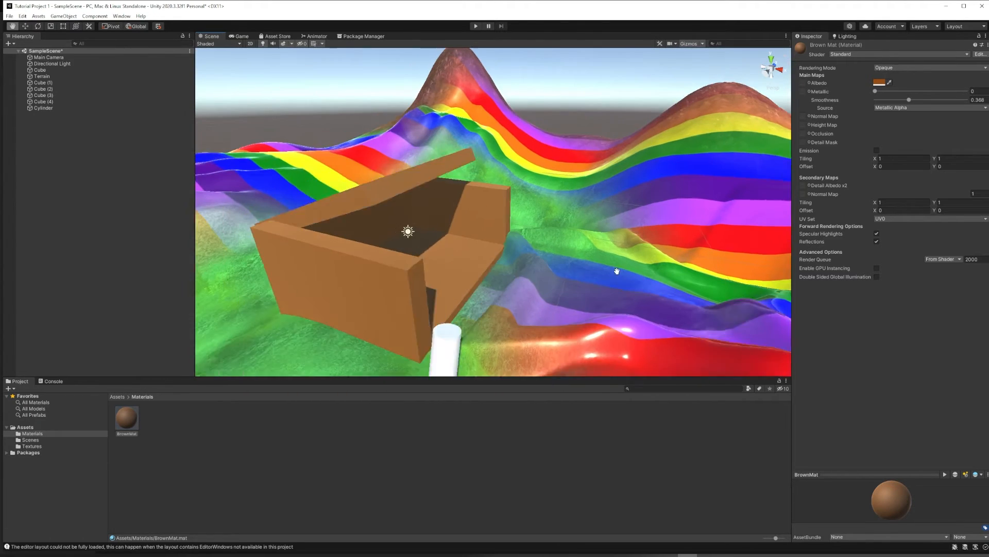
left_click(433, 215)
left_click(503, 222)
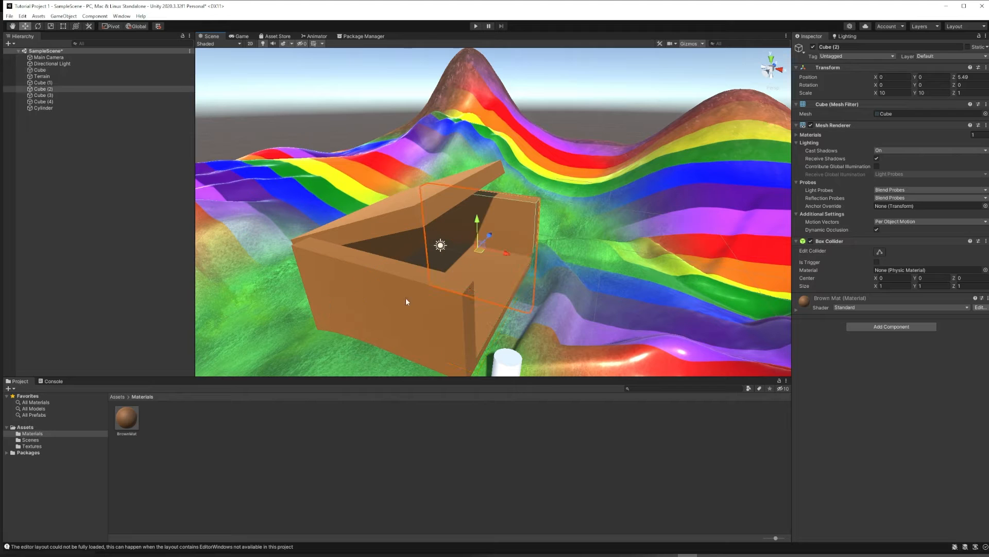
left_click(419, 293)
left_click(487, 267)
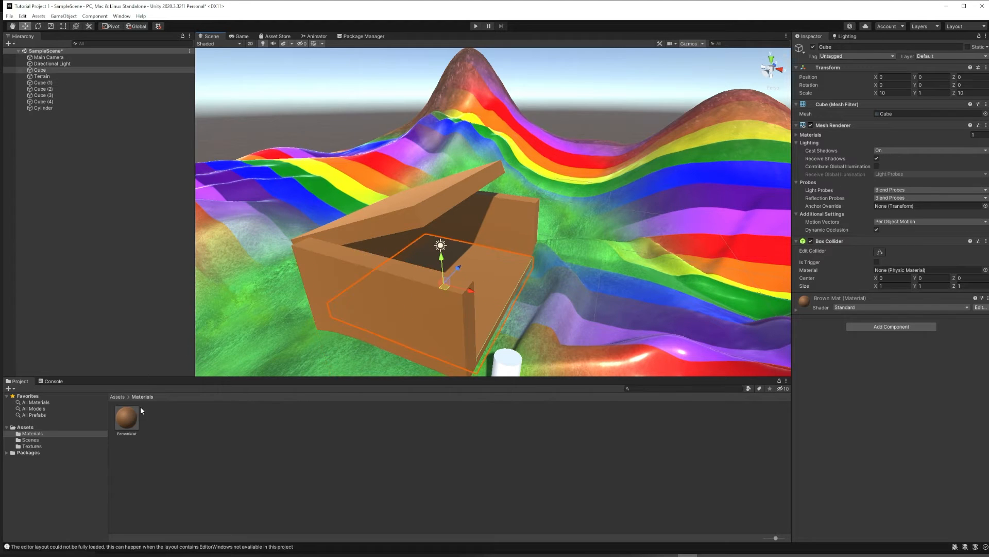
left_click(130, 417)
left_click(882, 83)
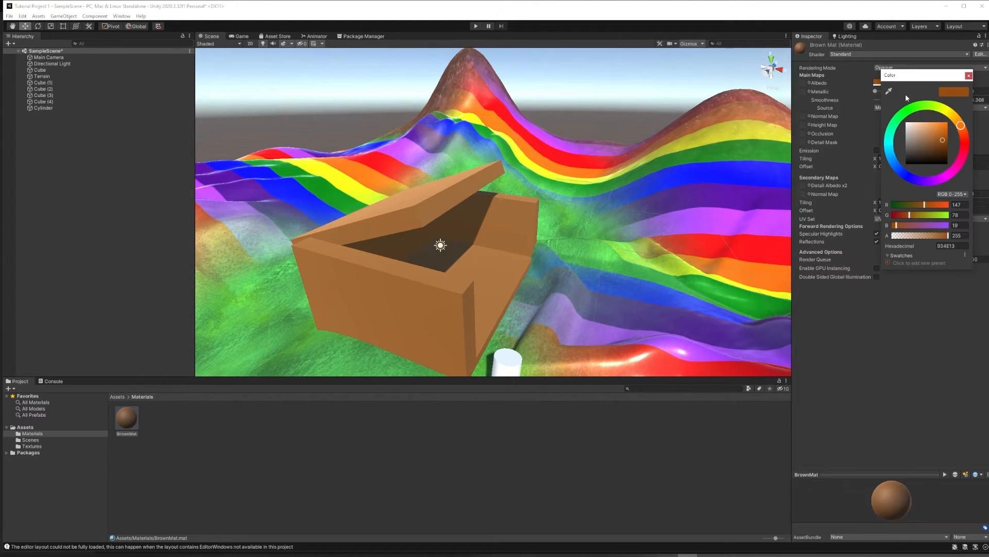
left_click(932, 139)
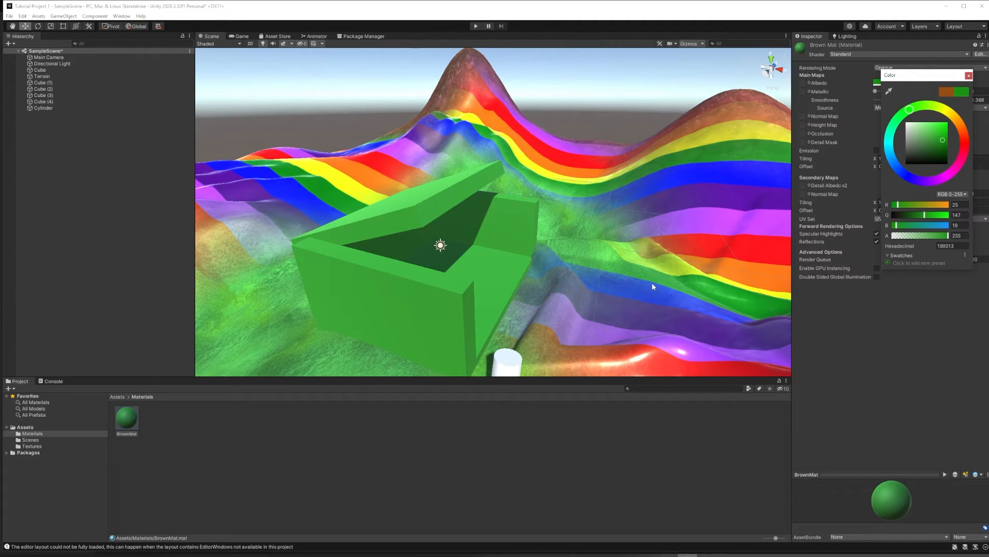
key("ctrl+z")
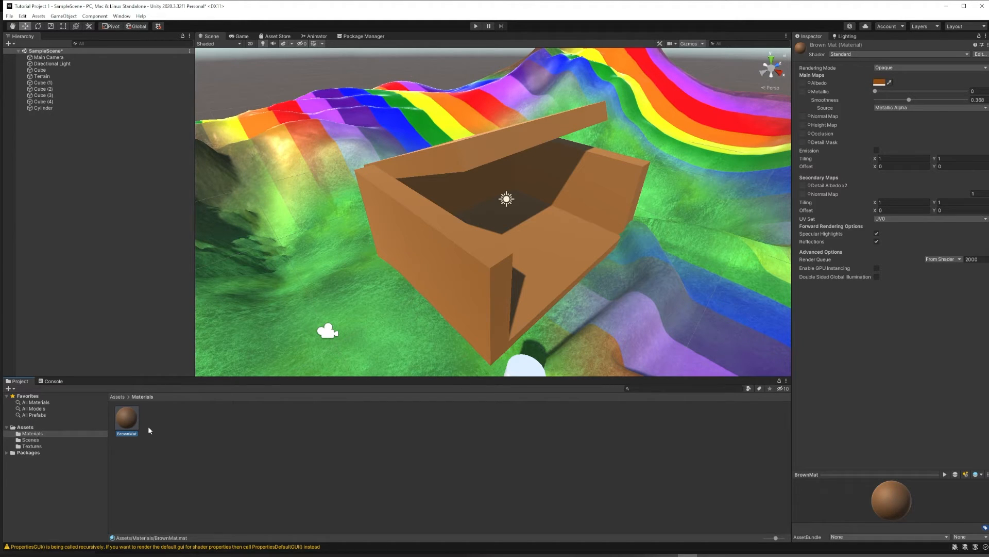
Browse the Textures folder, then return to Materials and select BrownMat
left_click(119, 396)
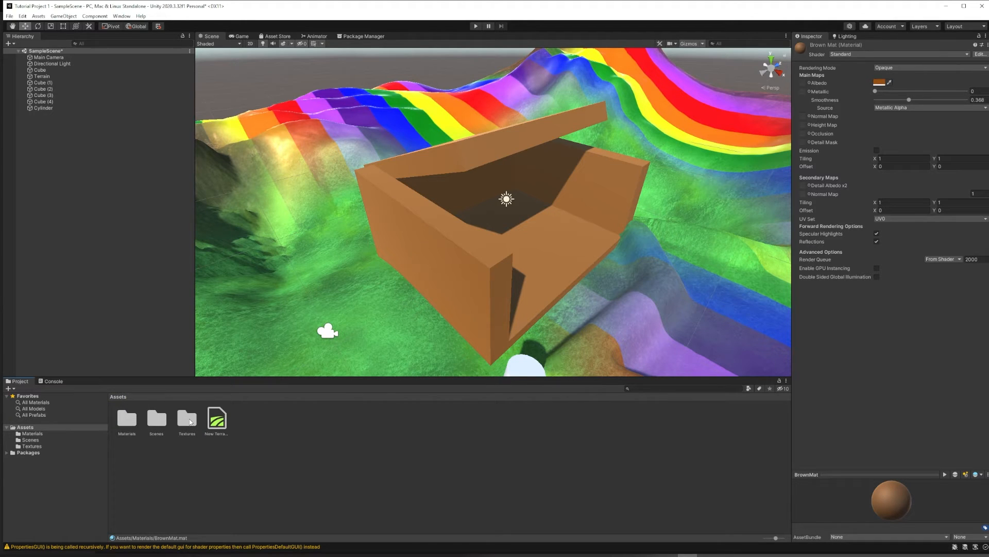
double_click(190, 421)
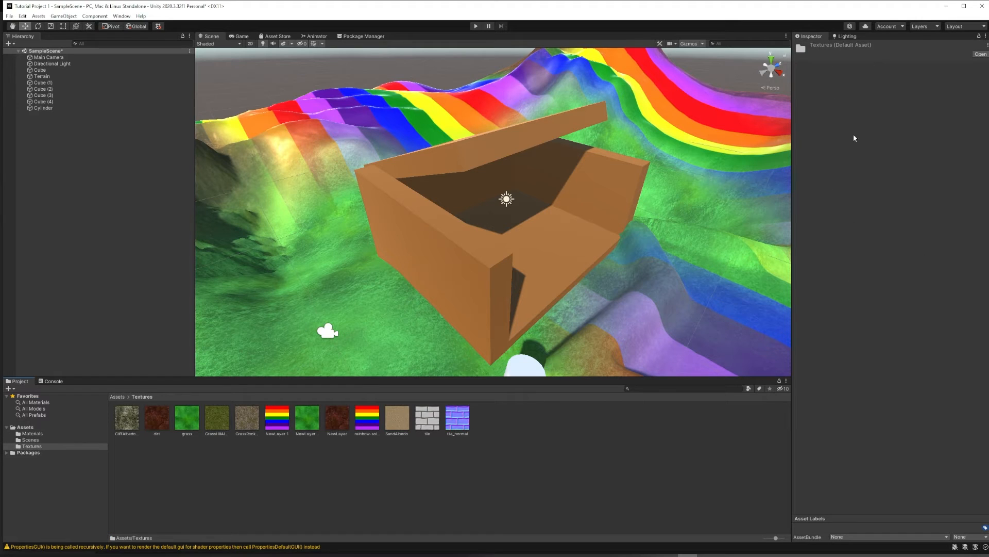
left_click(35, 434)
left_click(130, 419)
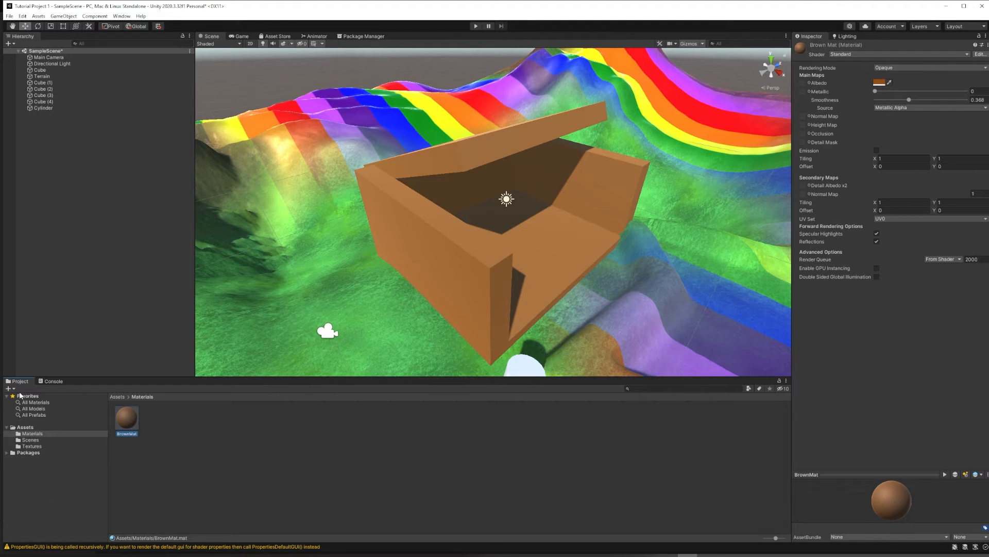
left_click(32, 447)
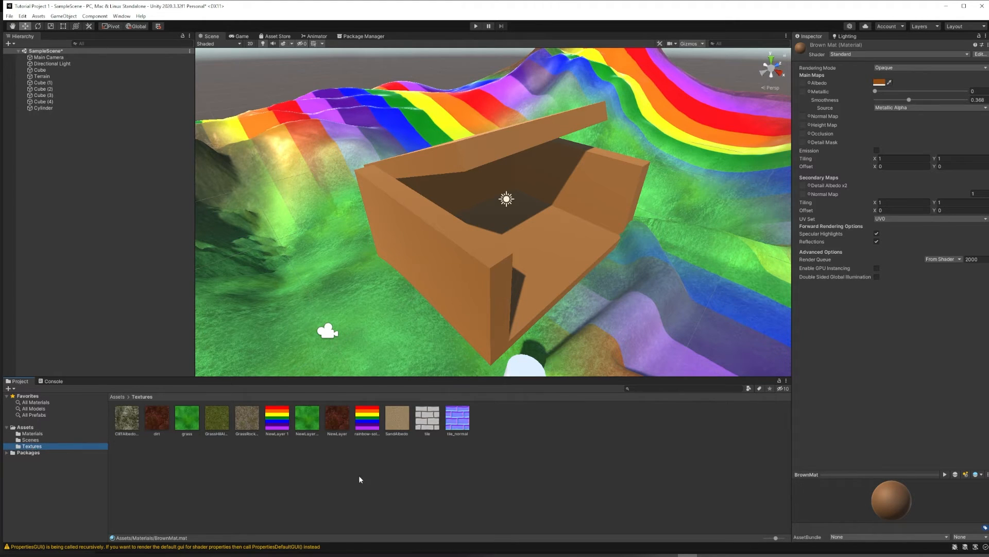
Assign the tile brick texture as BrownMat's albedo so the walls show large bricks
left_click(426, 421)
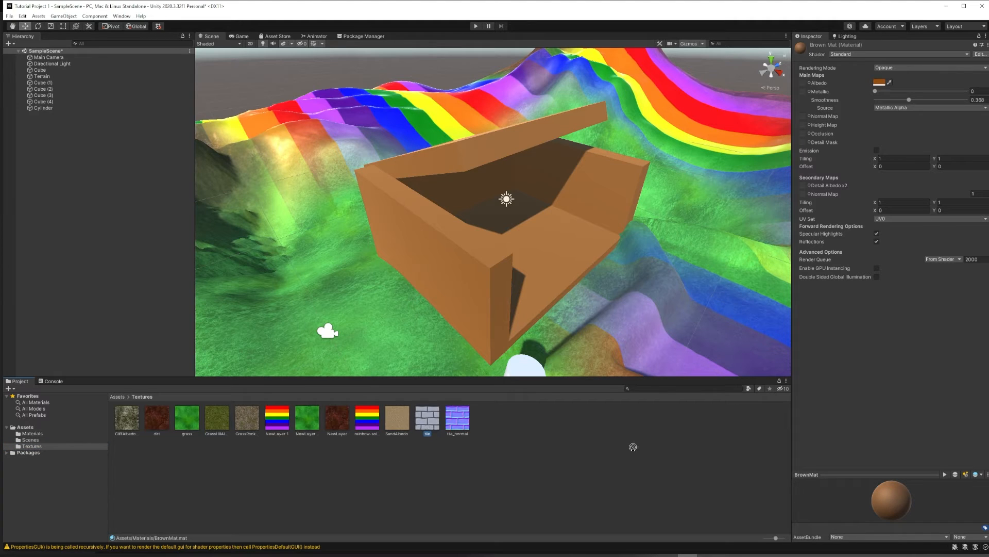
left_click_drag(426, 422, 746, 267)
left_click_drag(780, 127, 815, 84)
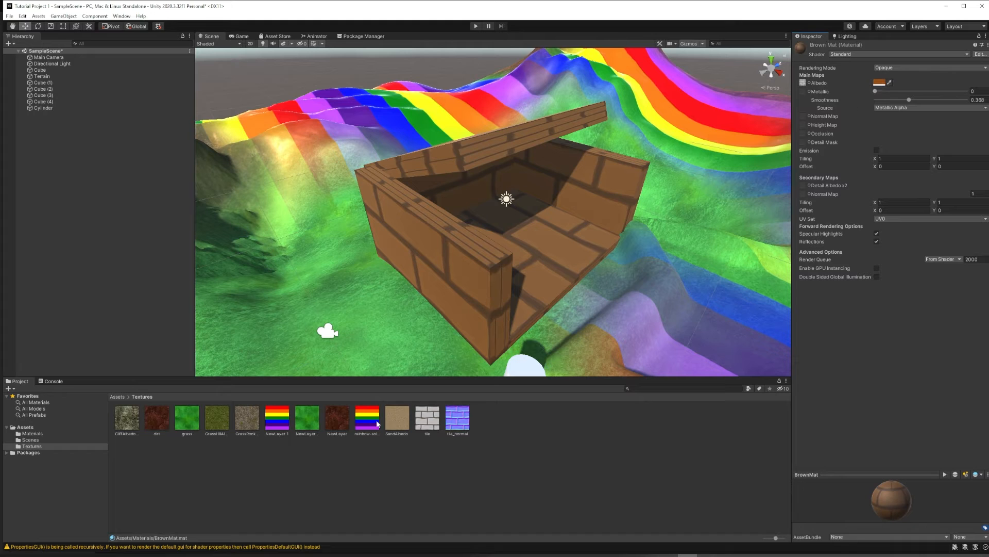
Try a white albedo tint on the brick texture in the colour chooser and close it
left_click(878, 83)
mouse_move(922, 140)
left_mouse_down()
mouse_move(897, 124)
mouse_move(945, 137)
left_mouse_up()
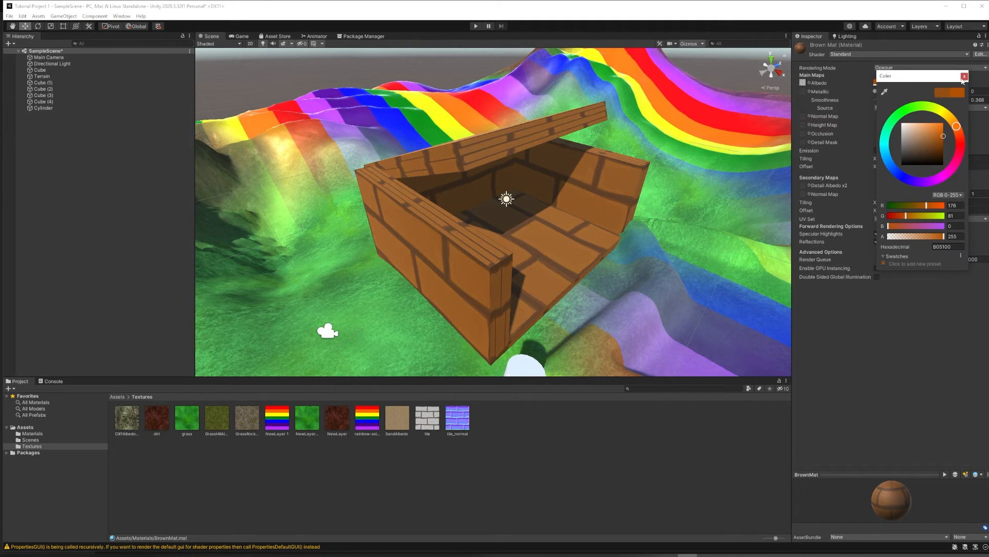
left_click(964, 76)
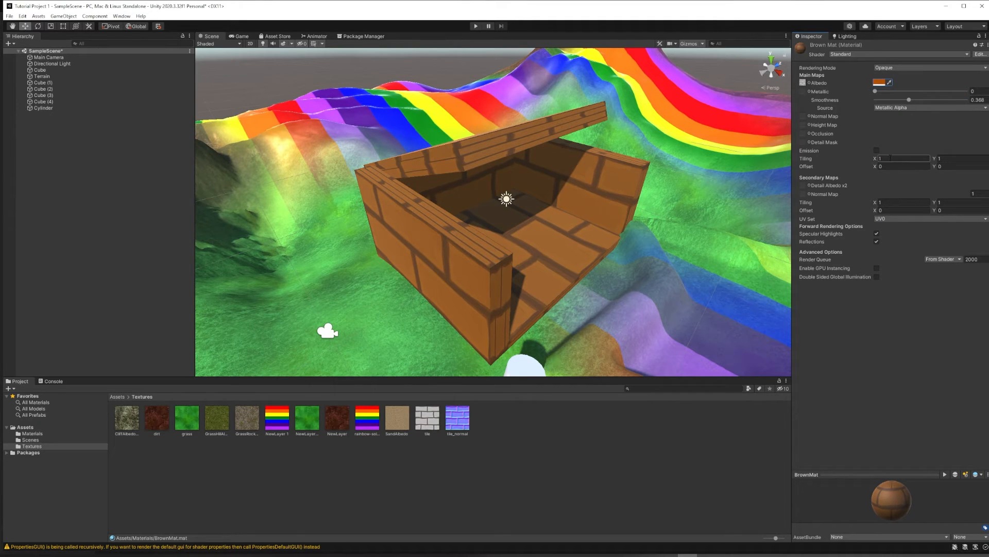
Set BrownMat's albedo tiling to 10 by 10 for small, dense bricks
left_click_drag(892, 158, 872, 158)
type(".1")
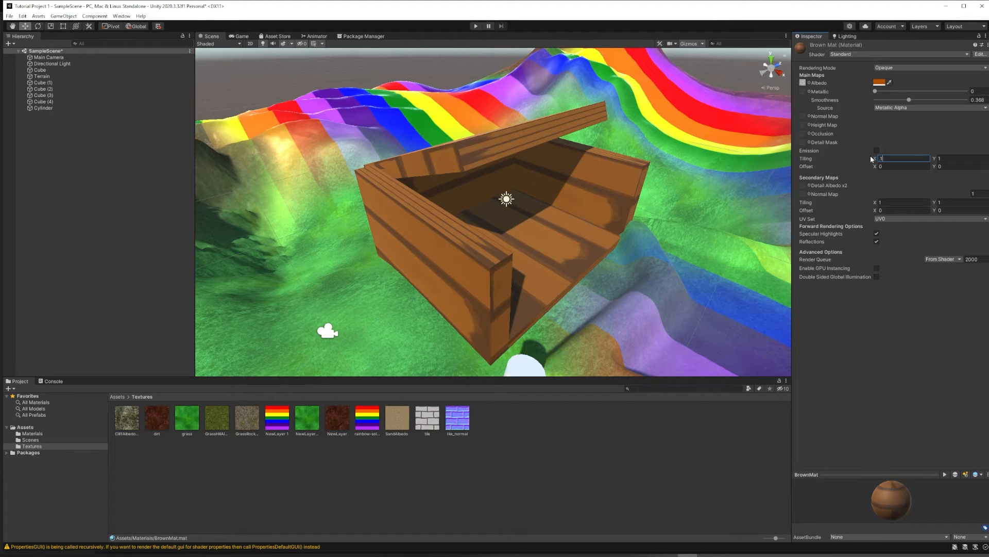
key("Tab")
type(".1")
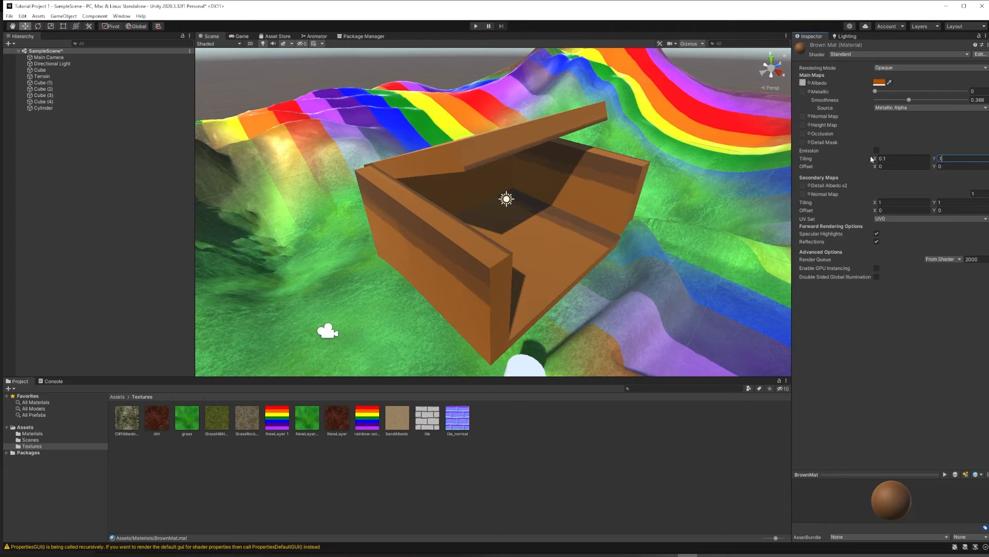
left_click(887, 160)
type("10")
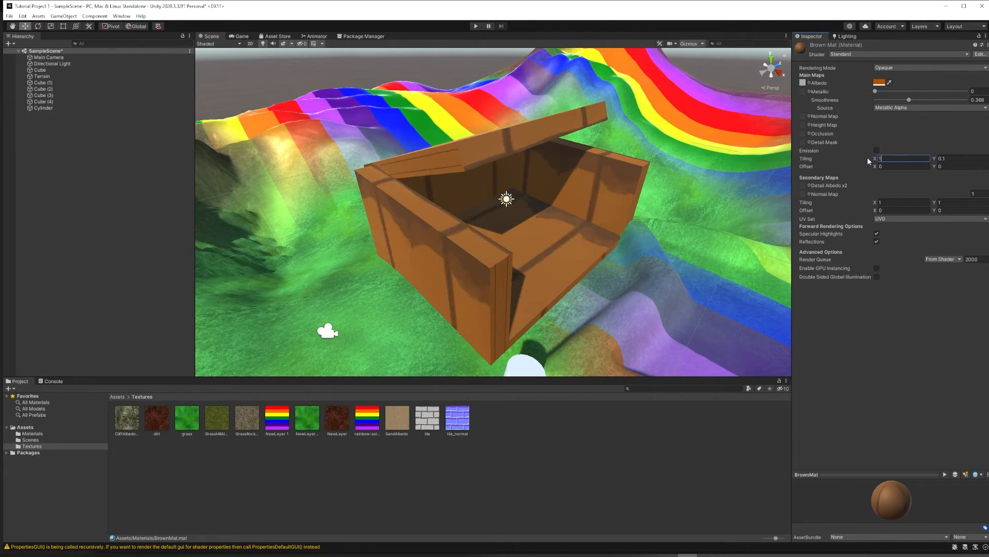
key("Tab")
type("10")
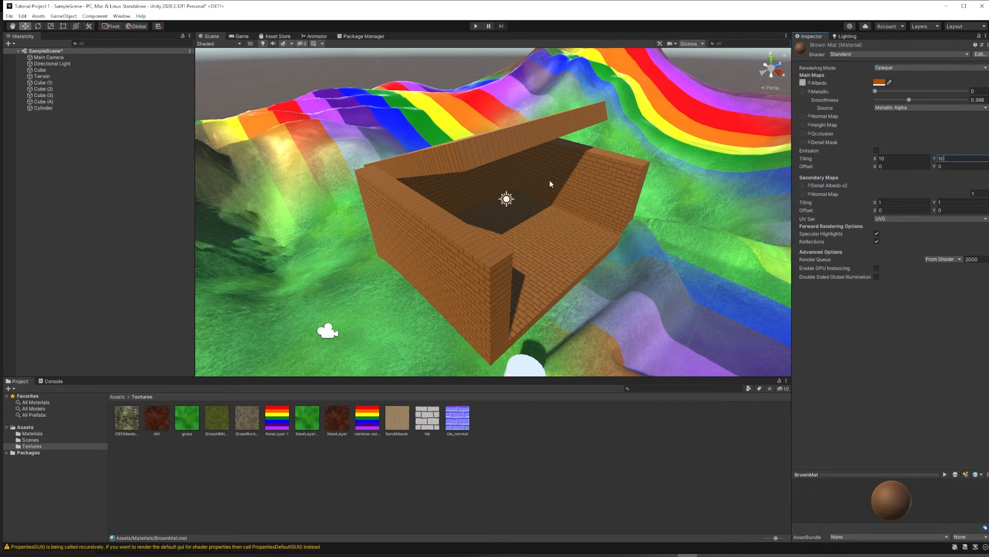
scroll(614, 267, "up", 4)
scroll(614, 267, "up", 2)
scroll(614, 267, "down", 2)
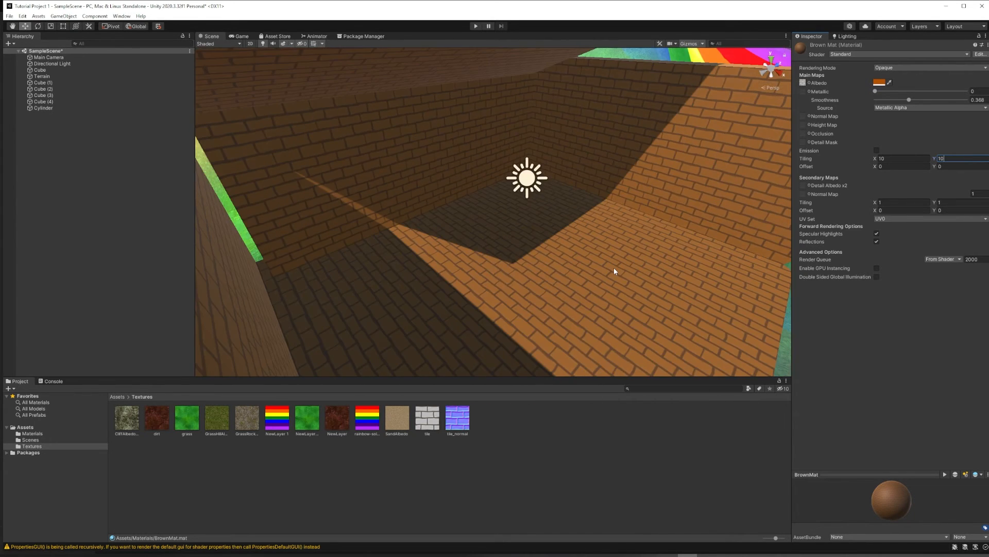
scroll(615, 267, "down", 2)
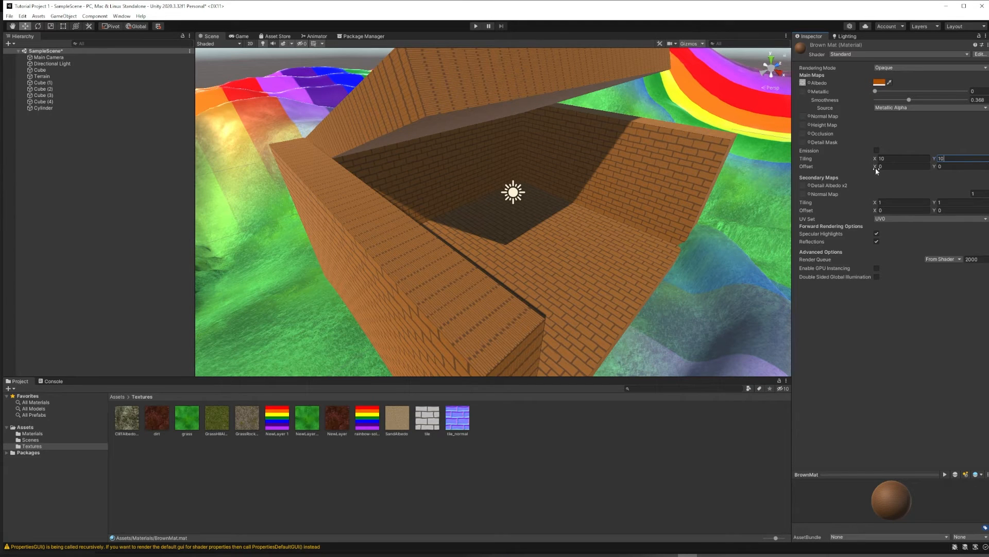
Shift the brick texture with a horizontal offset of 1.35 and look down the brick corridor
left_click_drag(876, 167, 951, 169)
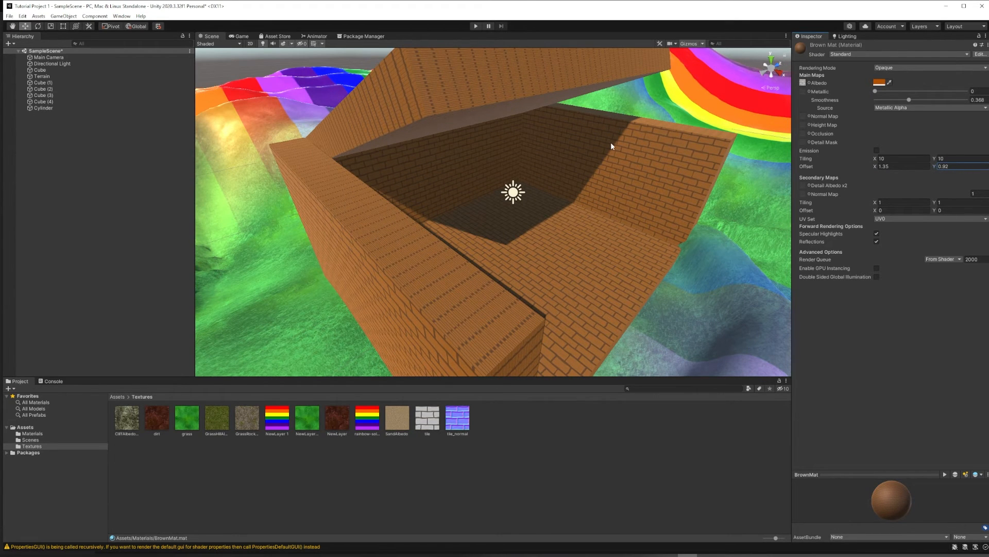
mouse_move(611, 142)
right_mouse_down()
mouse_move(585, 159)
mouse_move(595, 188)
right_mouse_up()
scroll(595, 188, "up", 3)
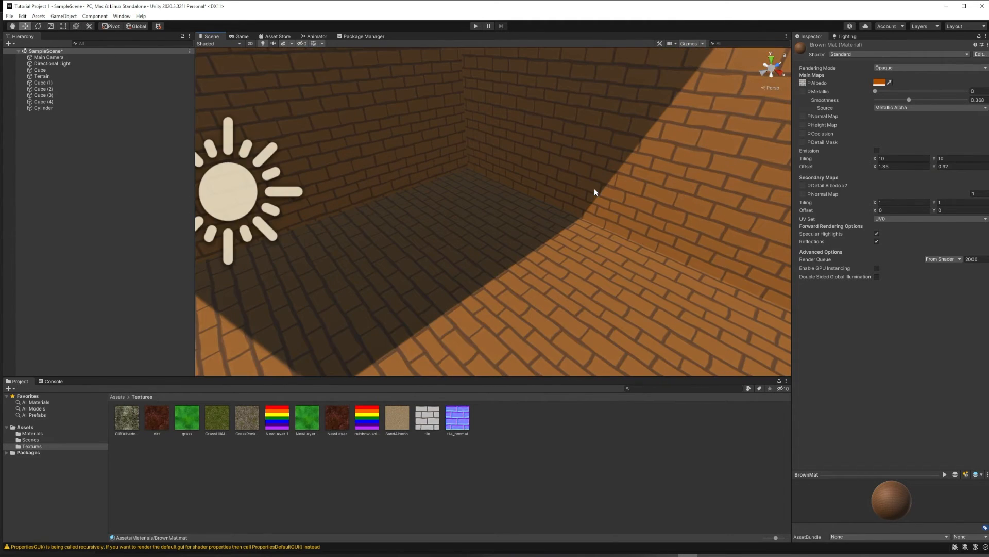
mouse_move(595, 188)
right_mouse_down()
mouse_move(487, 148)
mouse_move(538, 154)
right_mouse_up()
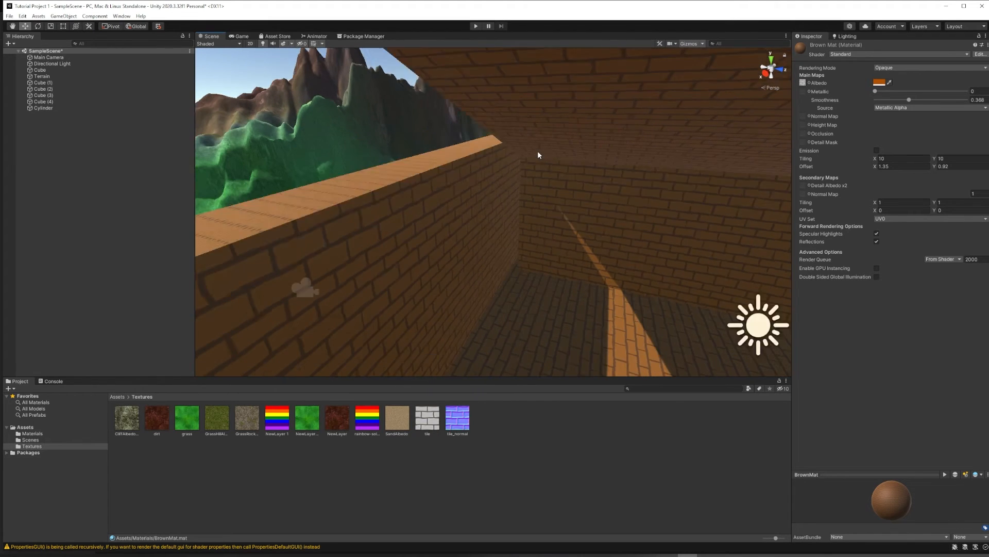
scroll(538, 155, "down", 5)
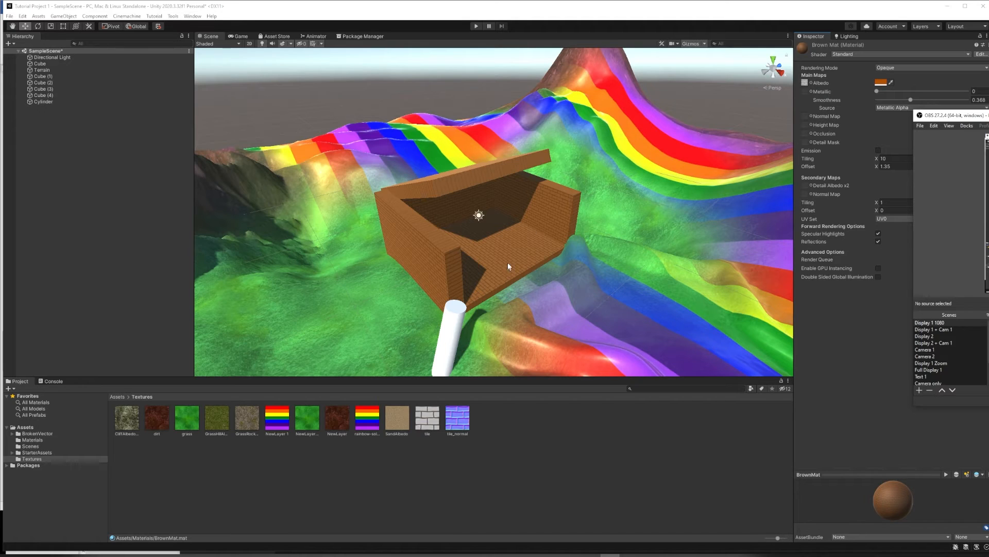
left_click(831, 9)
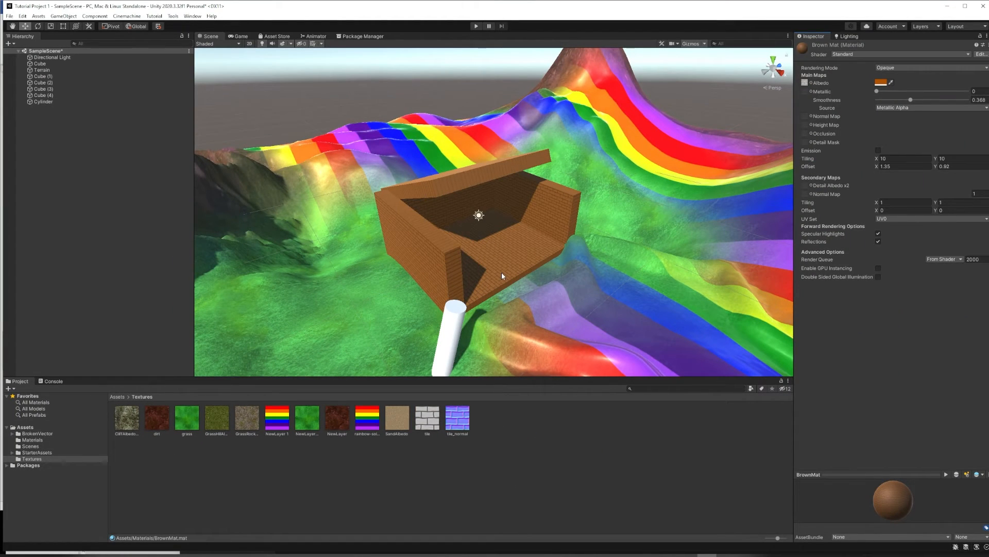
scroll(501, 273, "up", 8)
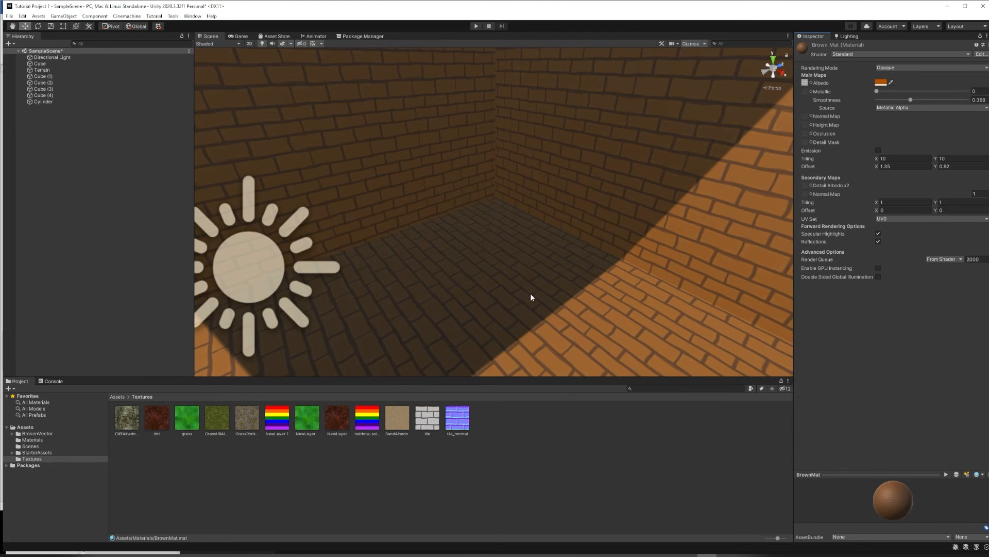
middle_click_drag(531, 293, 528, 281)
right_click_drag(529, 282, 506, 252)
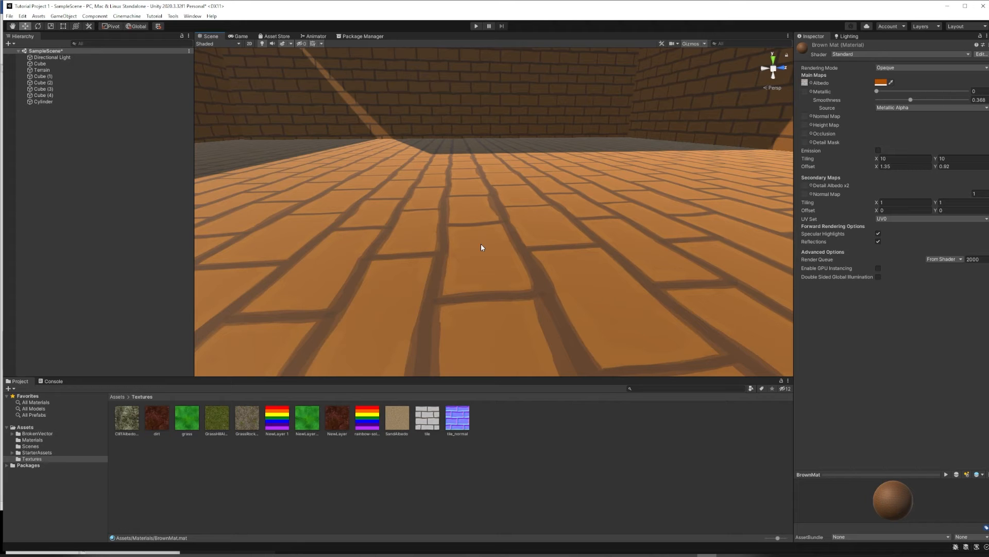
mouse_move(483, 258)
right_mouse_down()
mouse_move(441, 236)
mouse_move(637, 210)
mouse_move(606, 231)
mouse_move(531, 242)
mouse_move(542, 256)
mouse_move(653, 293)
mouse_move(487, 240)
mouse_move(225, 225)
mouse_move(632, 215)
mouse_move(624, 263)
mouse_move(623, 243)
right_mouse_up()
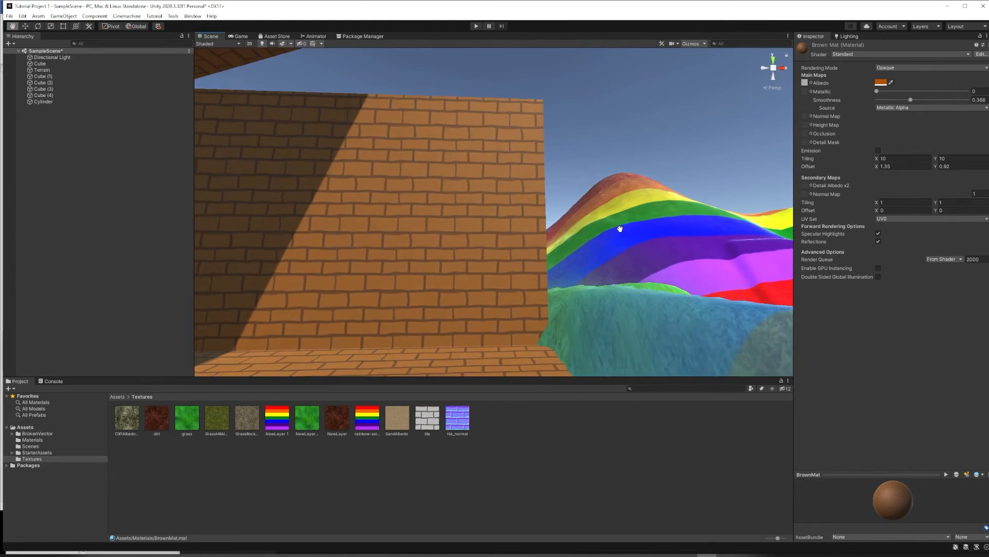
mouse_move(623, 243)
middle_mouse_down()
mouse_move(507, 330)
mouse_move(513, 323)
middle_mouse_up()
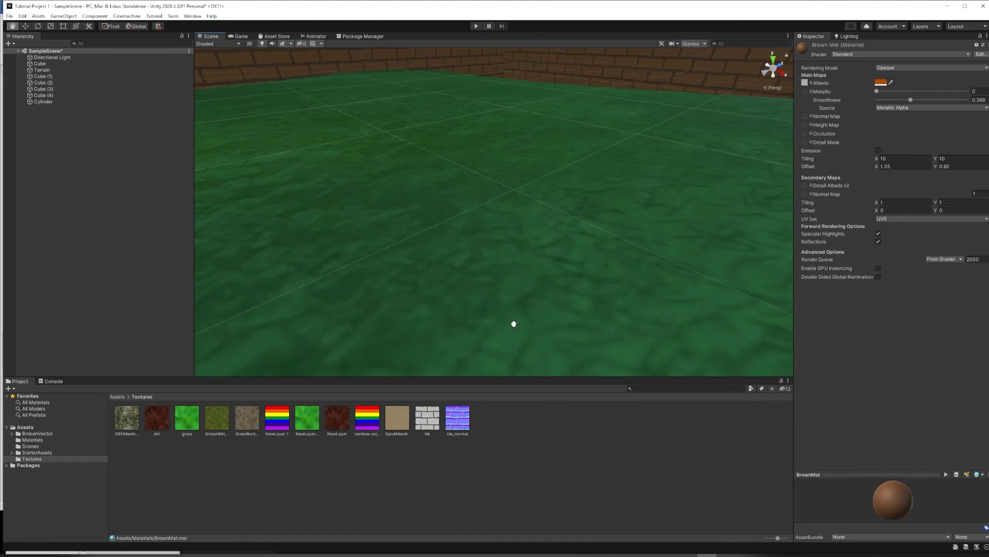
scroll(513, 323, "down", 2)
scroll(512, 323, "down", 3)
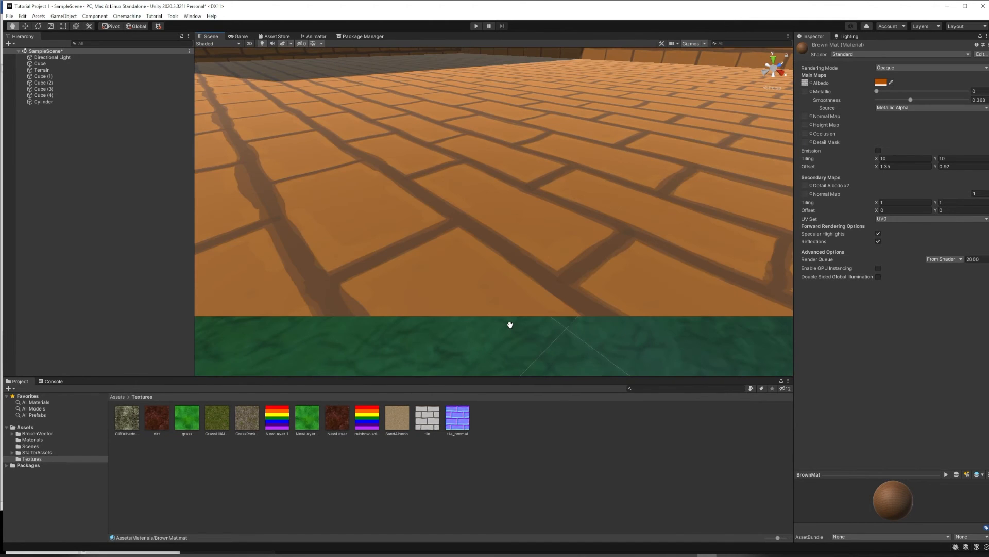
scroll(511, 326, "down", 3)
scroll(511, 325, "down", 3)
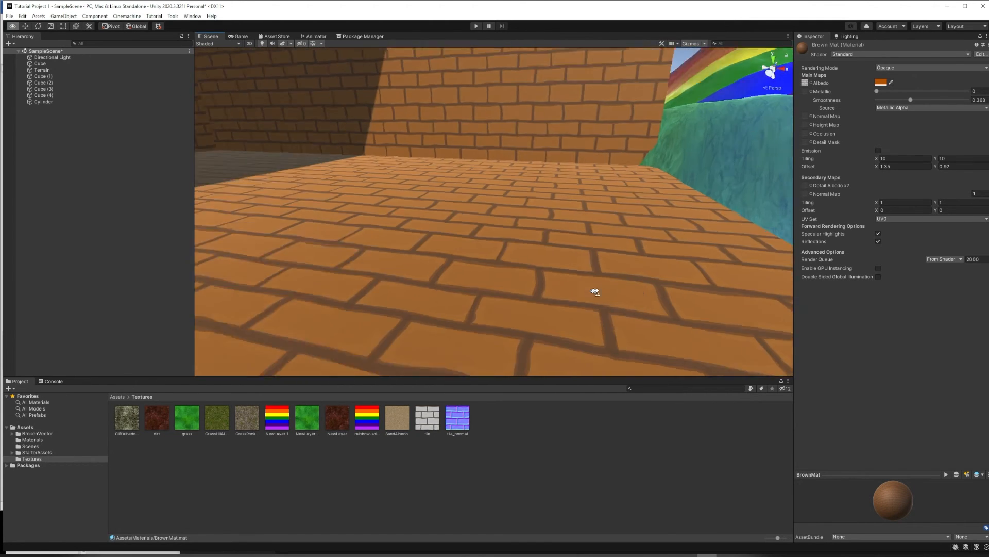
middle_click_drag(512, 325, 609, 290)
scroll(602, 287, "up", 3)
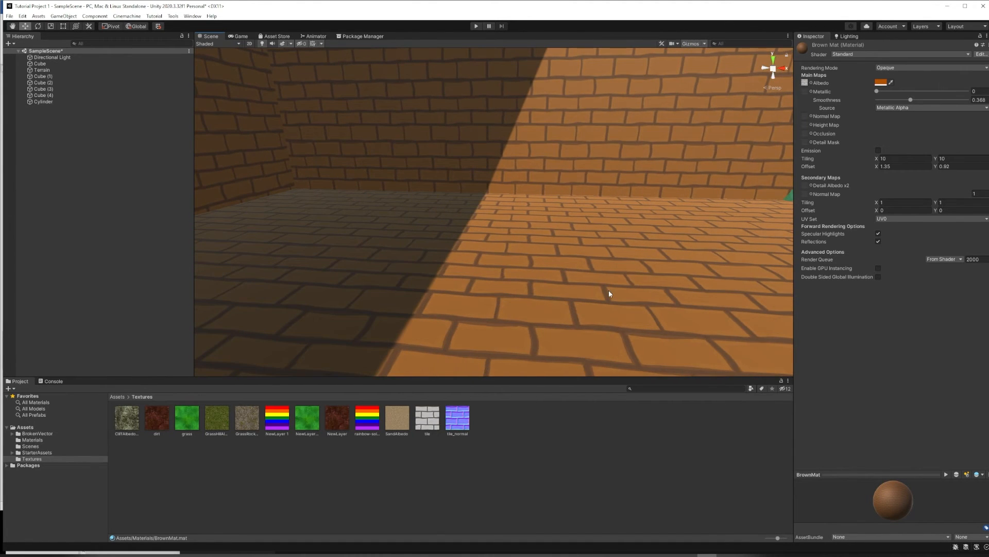
right_click_drag(609, 290, 687, 292)
middle_click_drag(686, 292, 693, 297)
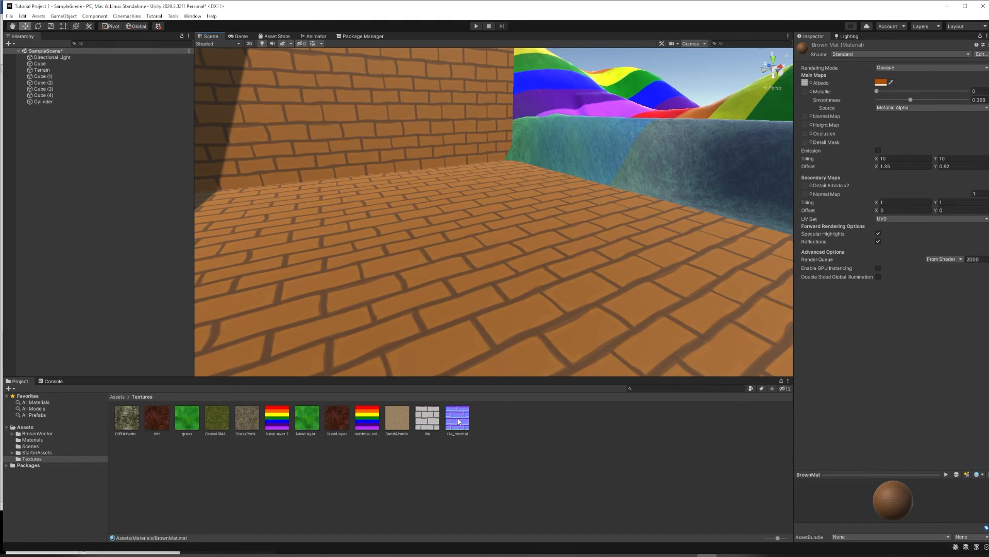
left_click_drag(460, 421, 575, 413)
Assign tile_normal as BrownMat's normal map to give the bricks raised relief
left_click_drag(574, 413, 807, 121)
left_click_drag(807, 122, 807, 121)
left_click_drag(807, 121, 806, 118)
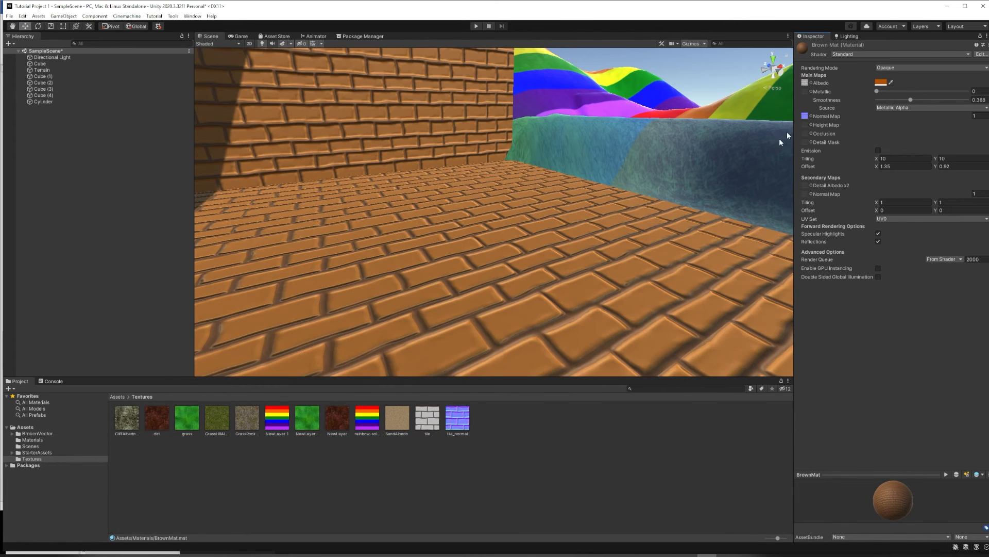
Look around the bumpy brick floor, walls and terrain to inspect the shading
mouse_move(517, 288)
right_mouse_down()
mouse_move(448, 312)
mouse_move(492, 307)
mouse_move(484, 286)
right_mouse_up()
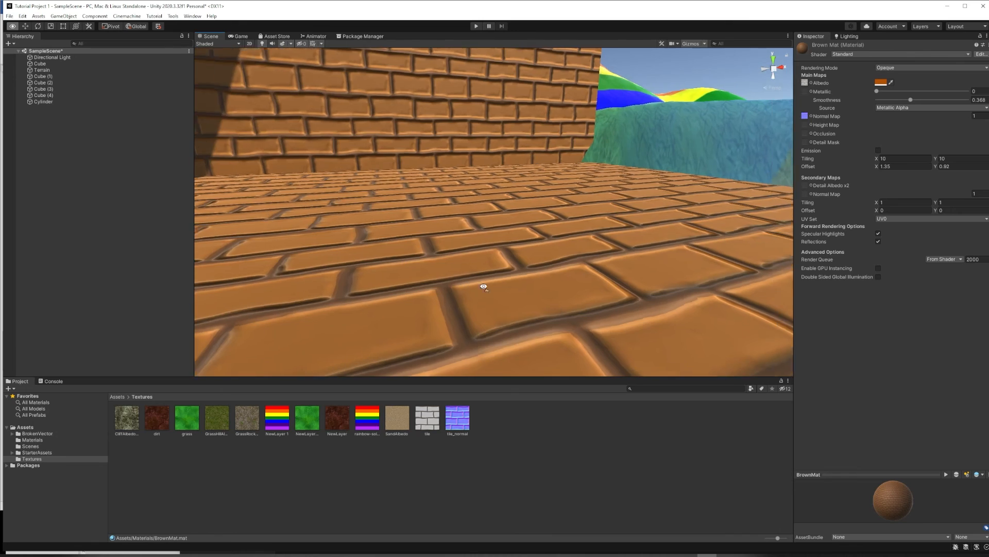
mouse_move(484, 287)
right_mouse_down()
mouse_move(457, 355)
mouse_move(532, 280)
mouse_move(503, 313)
mouse_move(506, 303)
mouse_move(442, 291)
right_mouse_up()
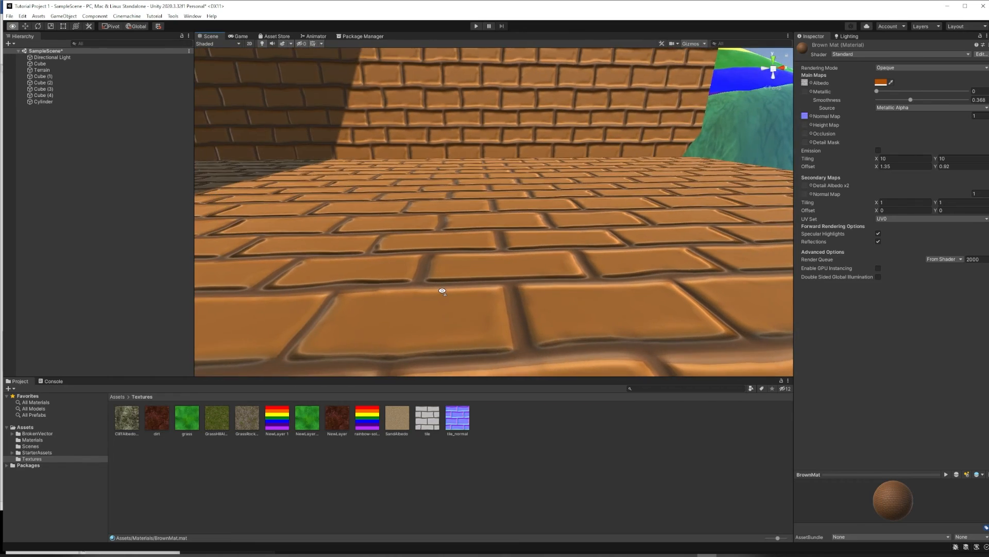
mouse_move(442, 291)
right_mouse_down()
mouse_move(444, 317)
mouse_move(533, 297)
mouse_move(613, 299)
mouse_move(497, 304)
mouse_move(568, 300)
mouse_move(537, 286)
mouse_move(630, 265)
mouse_move(507, 287)
right_mouse_up()
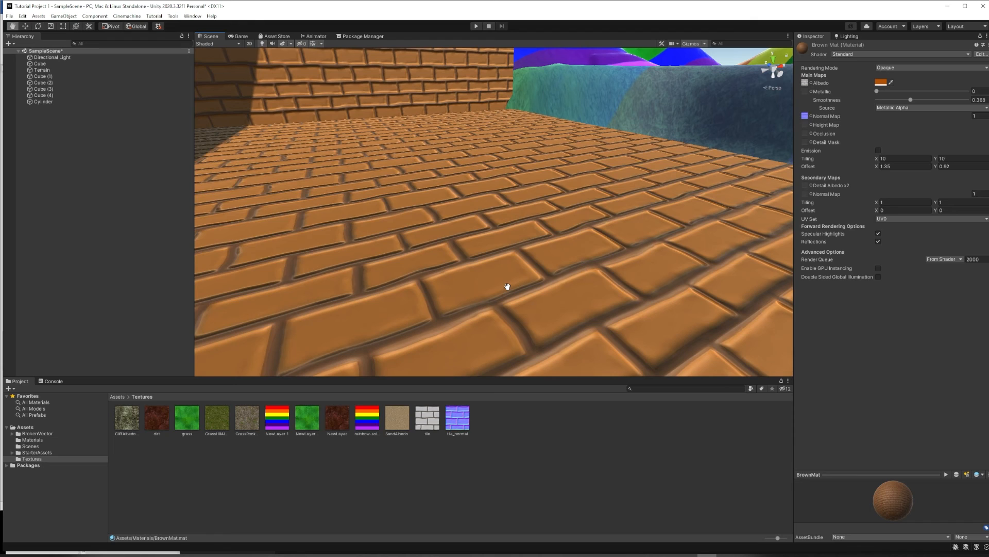
key("w")
mouse_move(557, 310)
right_mouse_down()
mouse_move(298, 204)
mouse_move(534, 201)
right_mouse_up()
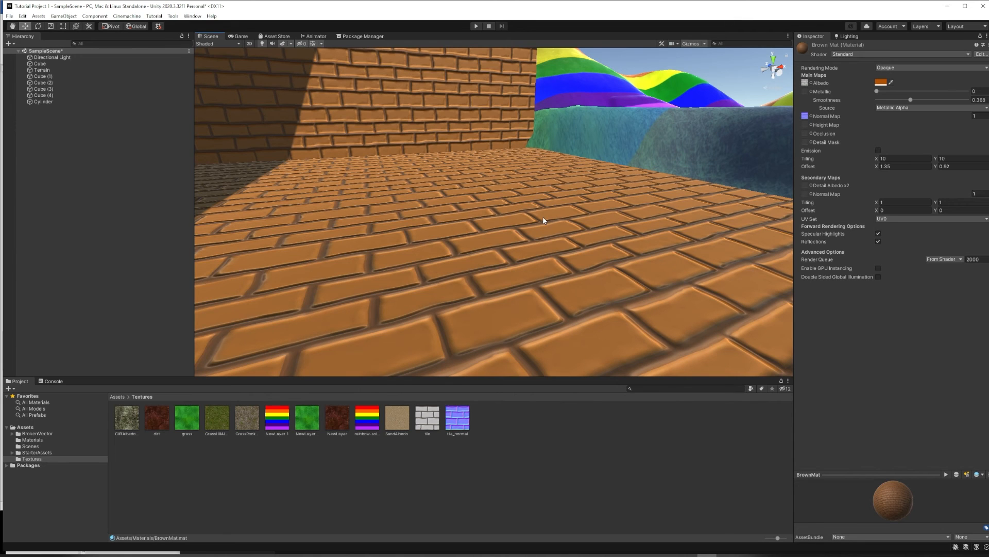
Tilt the view down toward the brick floor
right_click_drag(504, 273, 505, 292)
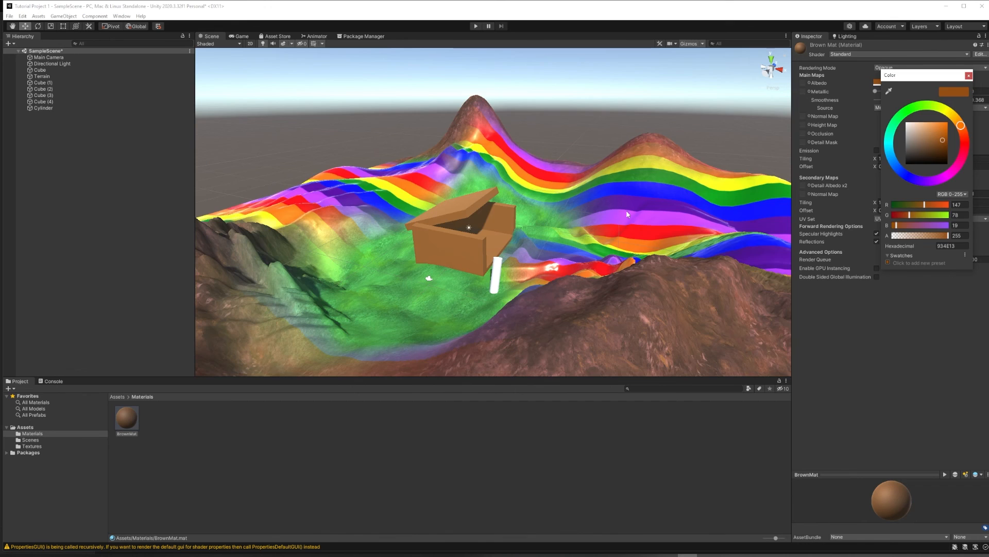
Orbit and pan around the plain brown box and cylinder on the rainbow terrain
mouse_move(601, 223)
right_mouse_down()
mouse_move(555, 223)
mouse_move(498, 265)
right_mouse_up()
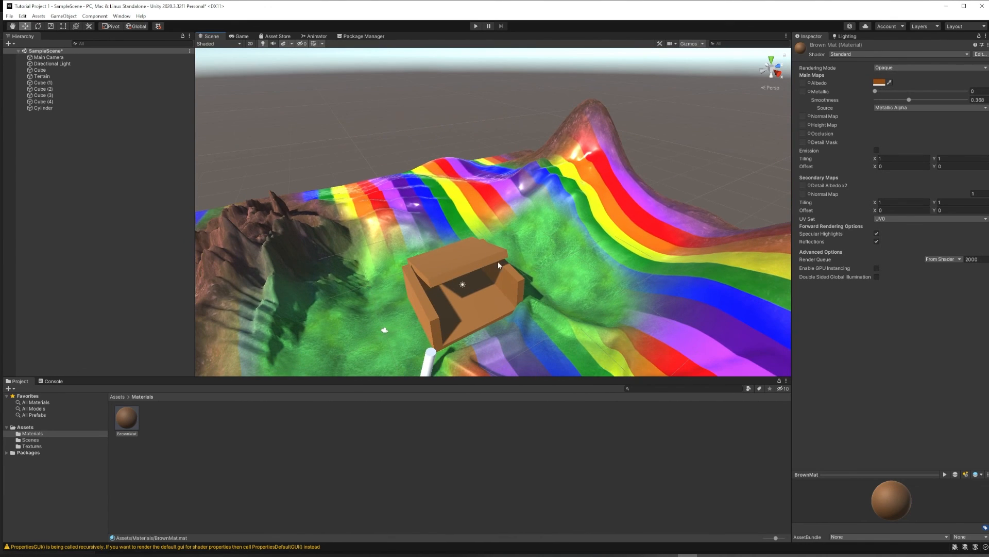
mouse_move(582, 222)
middle_mouse_down()
mouse_move(440, 256)
mouse_move(513, 211)
mouse_move(520, 220)
middle_mouse_up()
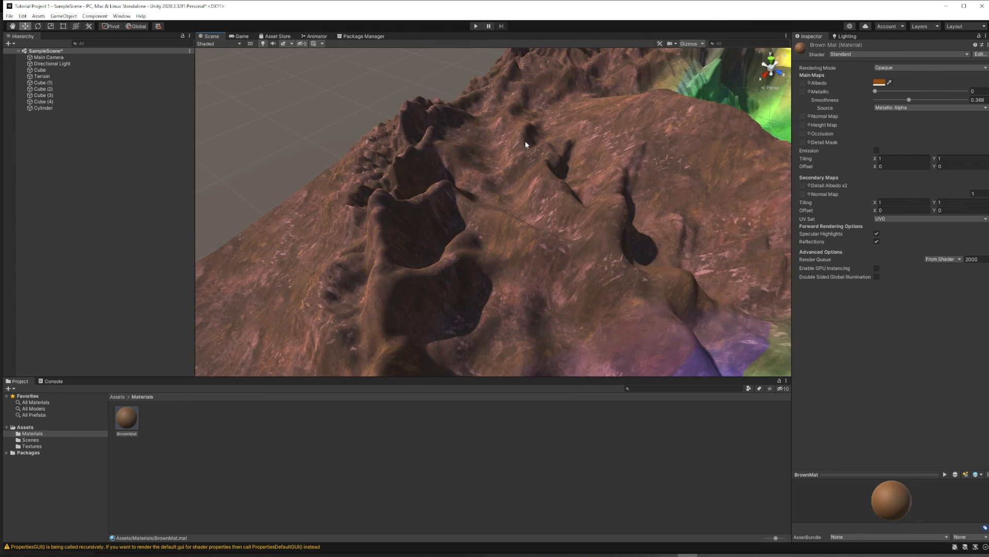
mouse_move(594, 201)
right_mouse_down()
mouse_move(655, 188)
mouse_move(527, 224)
right_mouse_up()
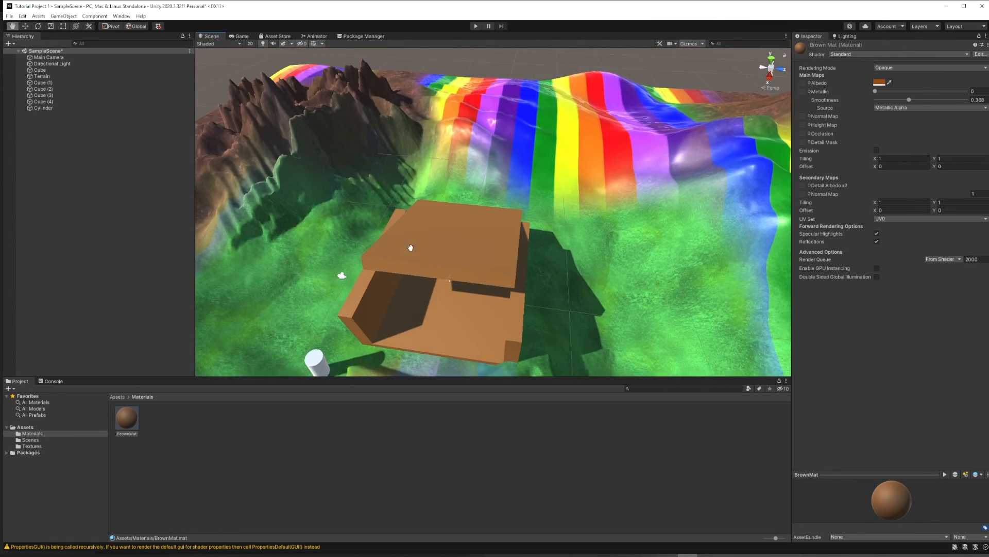
mouse_move(526, 225)
middle_mouse_down()
mouse_move(544, 209)
mouse_move(575, 224)
mouse_move(541, 170)
middle_mouse_up()
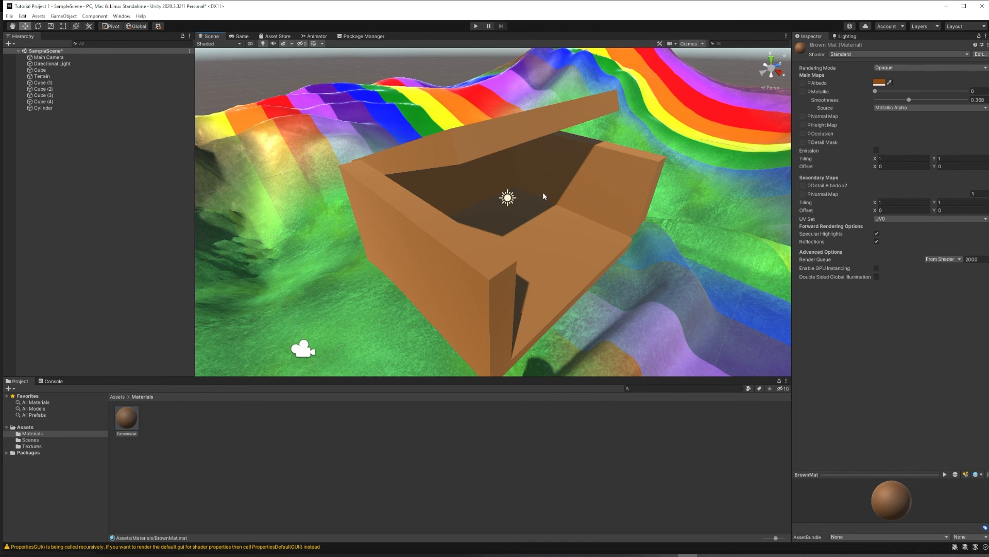
scroll(500, 205, "down", 5)
scroll(506, 201, "down", 3)
scroll(510, 199, "up", 4)
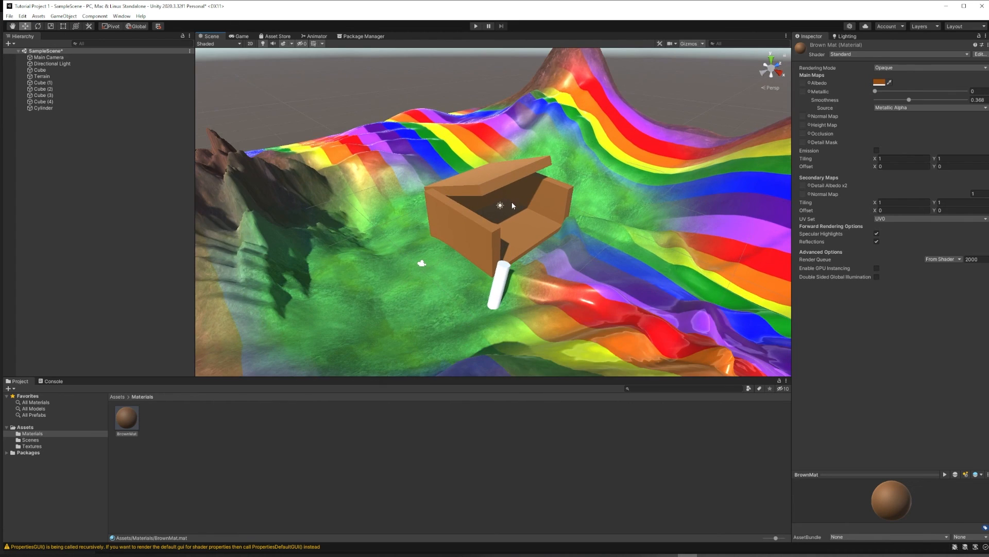
scroll(512, 202, "up", 4)
scroll(518, 212, "up", 3)
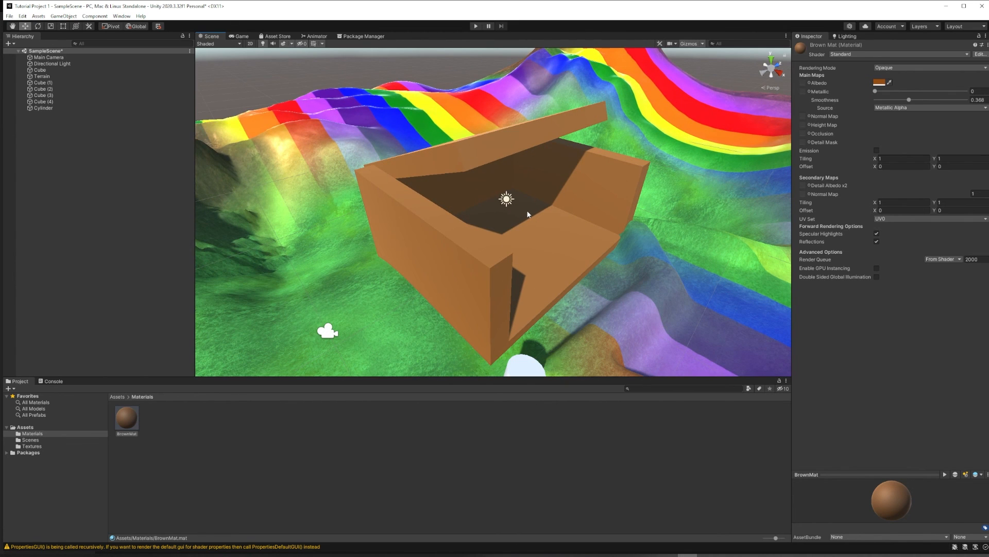